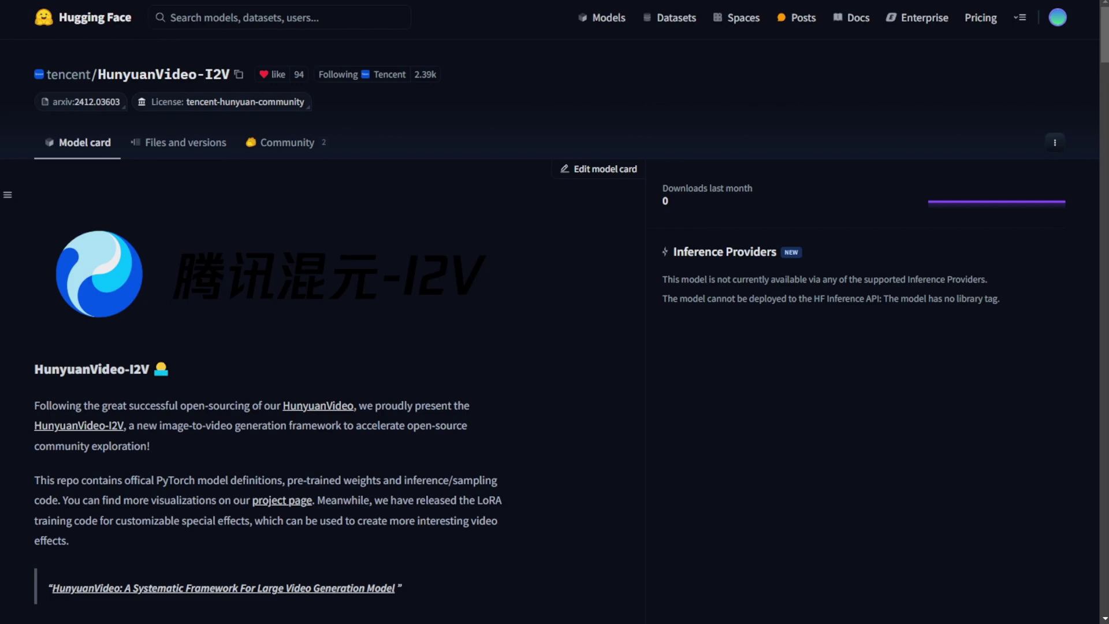
- Browse the HunyuanVideo-I2V Files and versions into hunyuan-video-i2v-720p, then its transformers folder
click(196, 148)
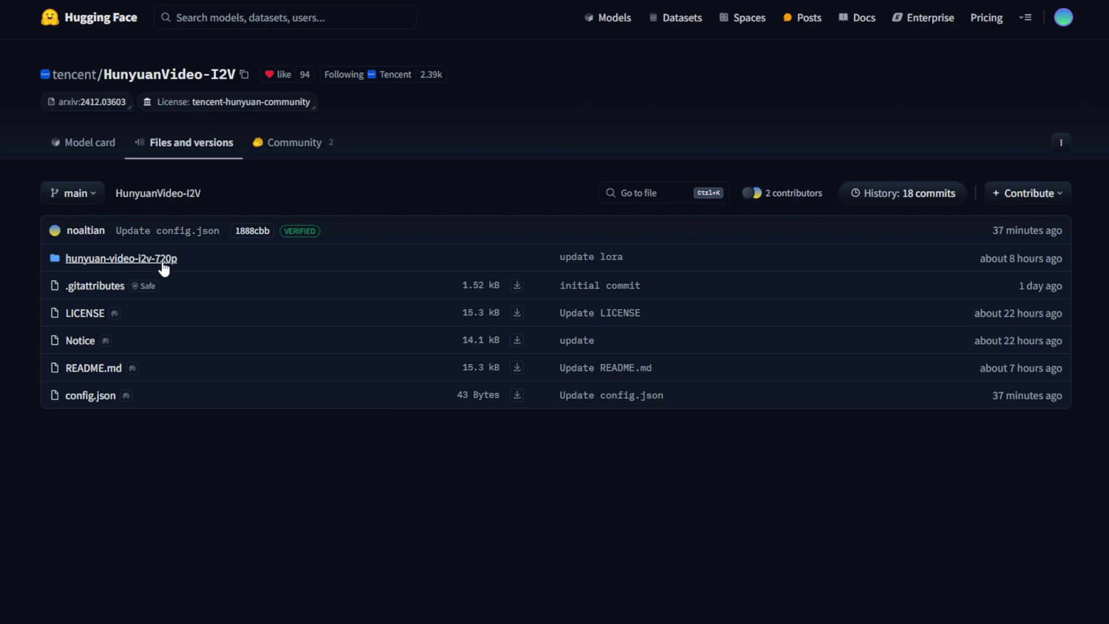
click(164, 267)
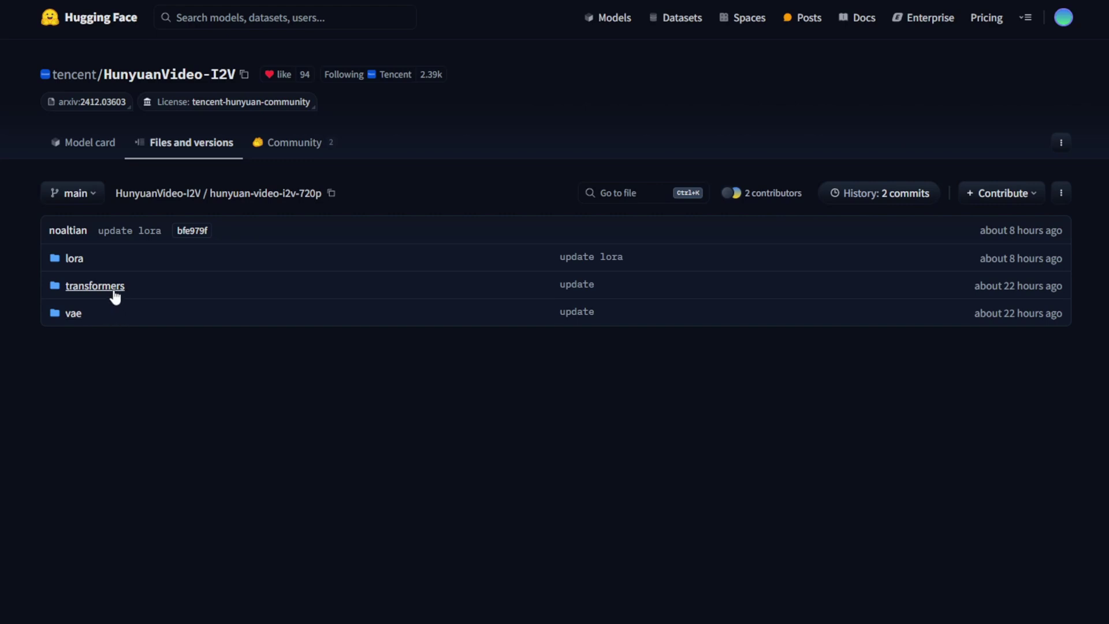
click(96, 286)
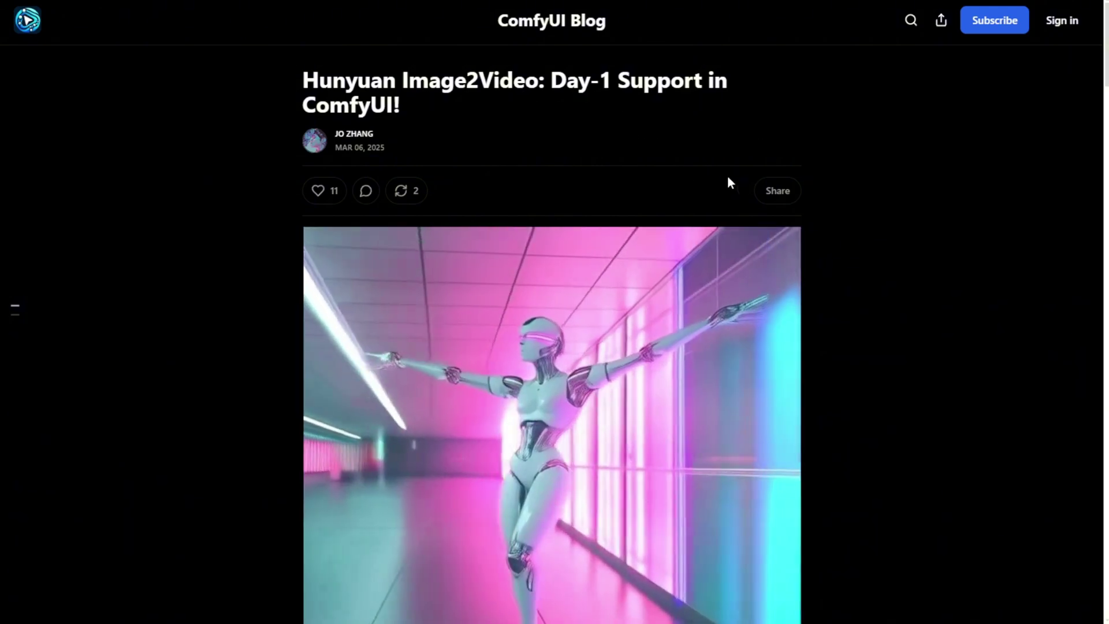
scroll(883, 352, down, 3)
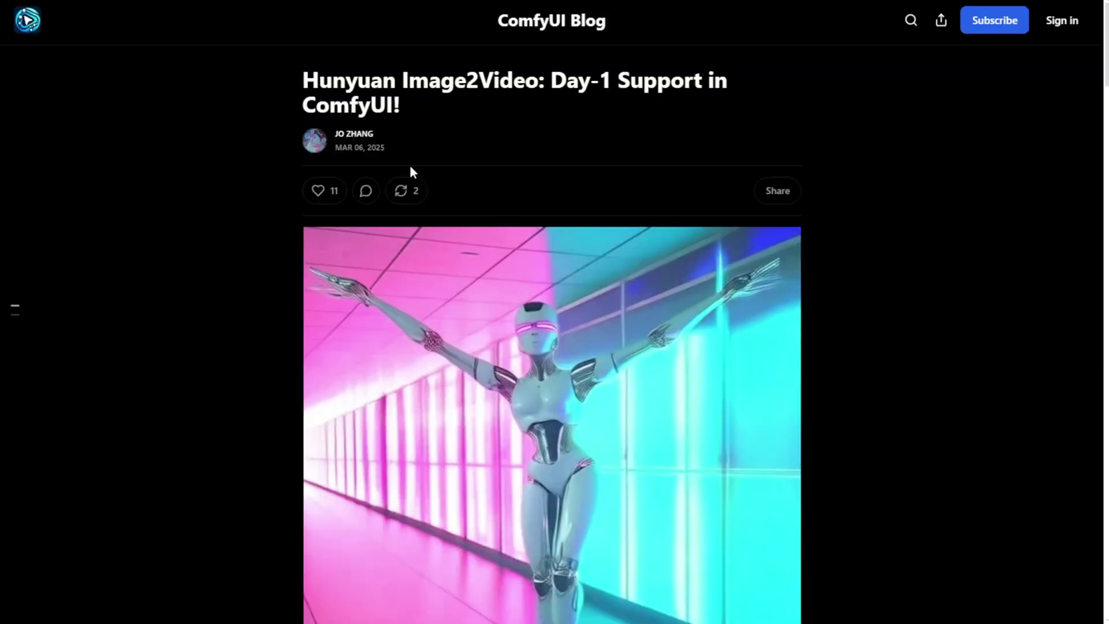
scroll(411, 171, down, 3)
scroll(411, 171, down, 6)
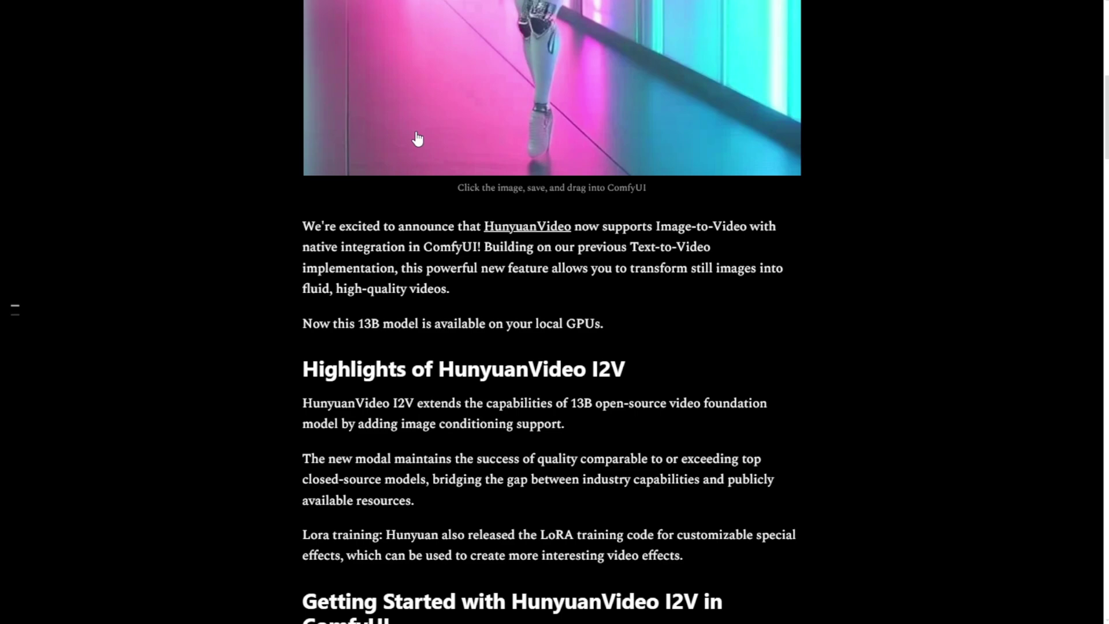
scroll(416, 139, down, 2)
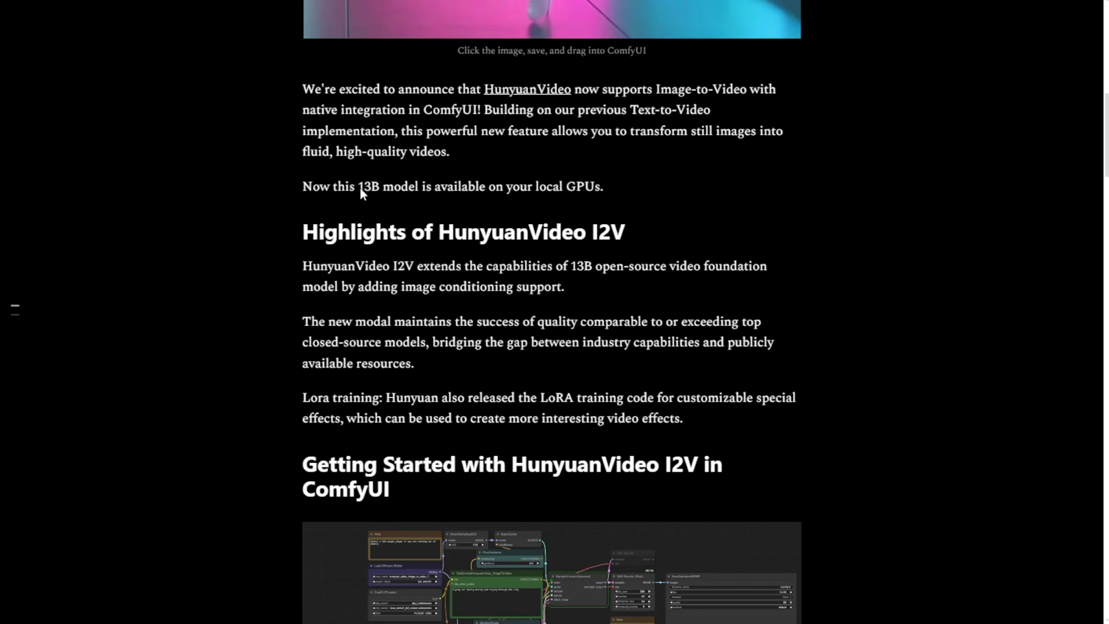
drag(359, 187, 402, 188)
drag(512, 189, 594, 185)
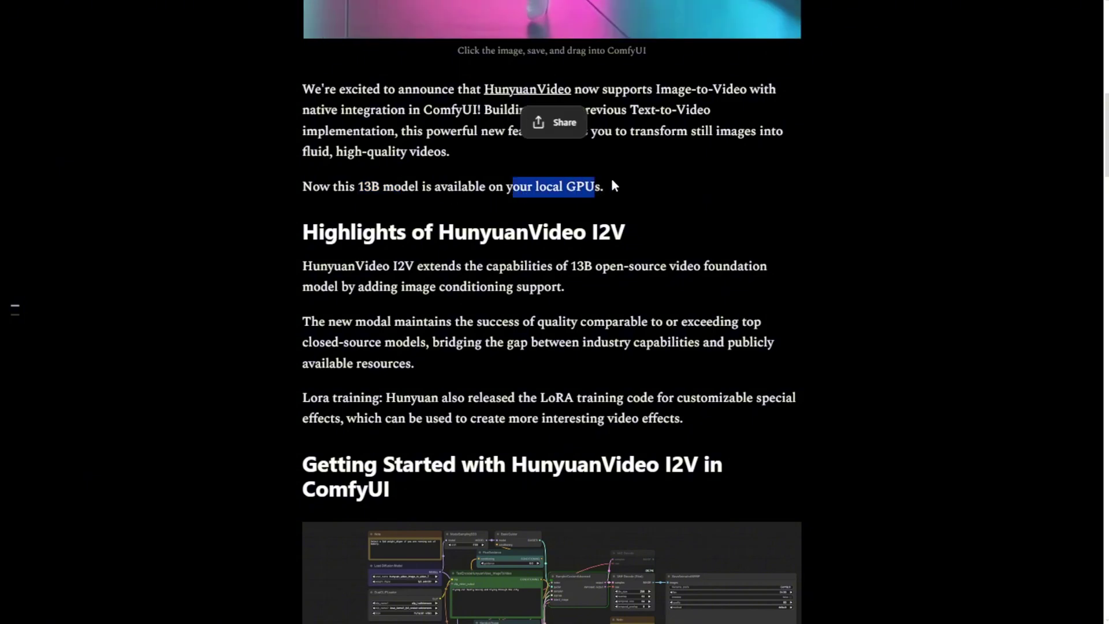
scroll(370, 261, down, 2)
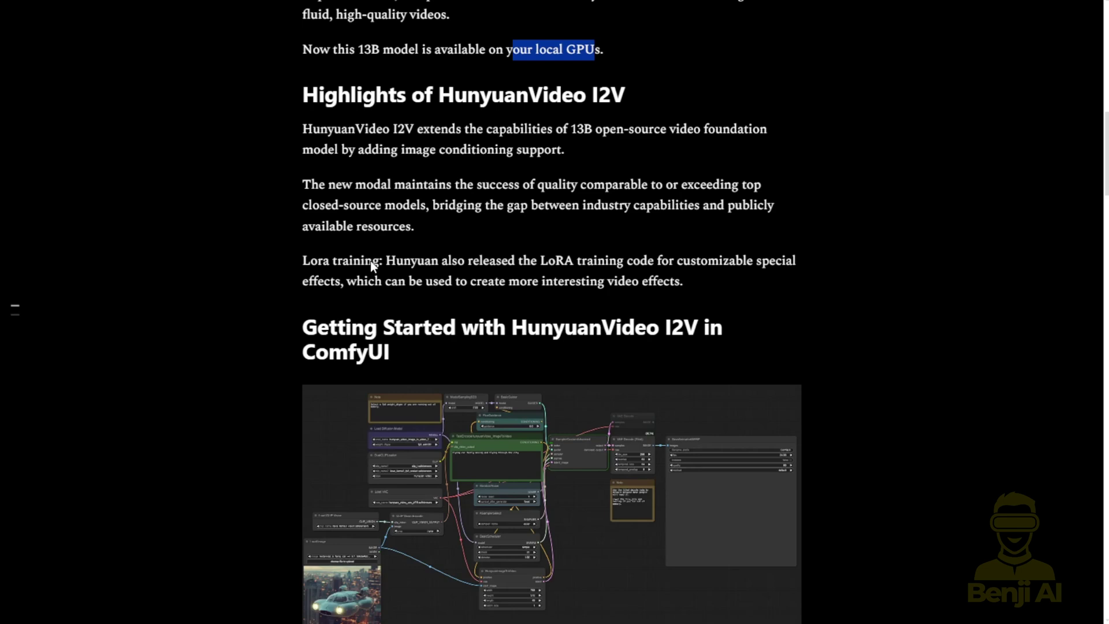
scroll(370, 261, down, 5)
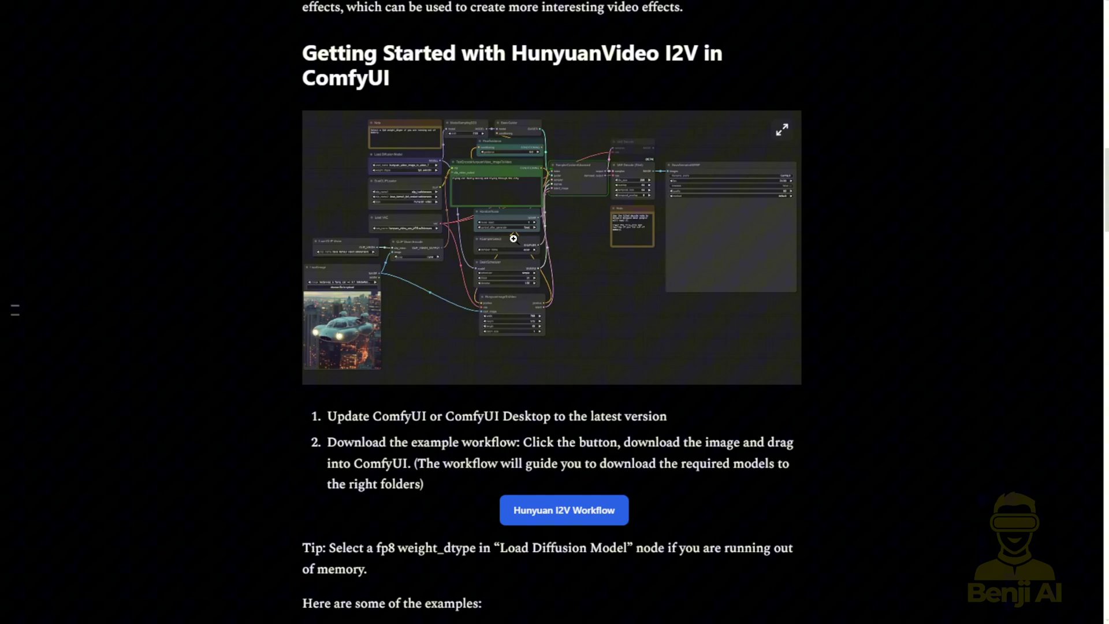
click(515, 222)
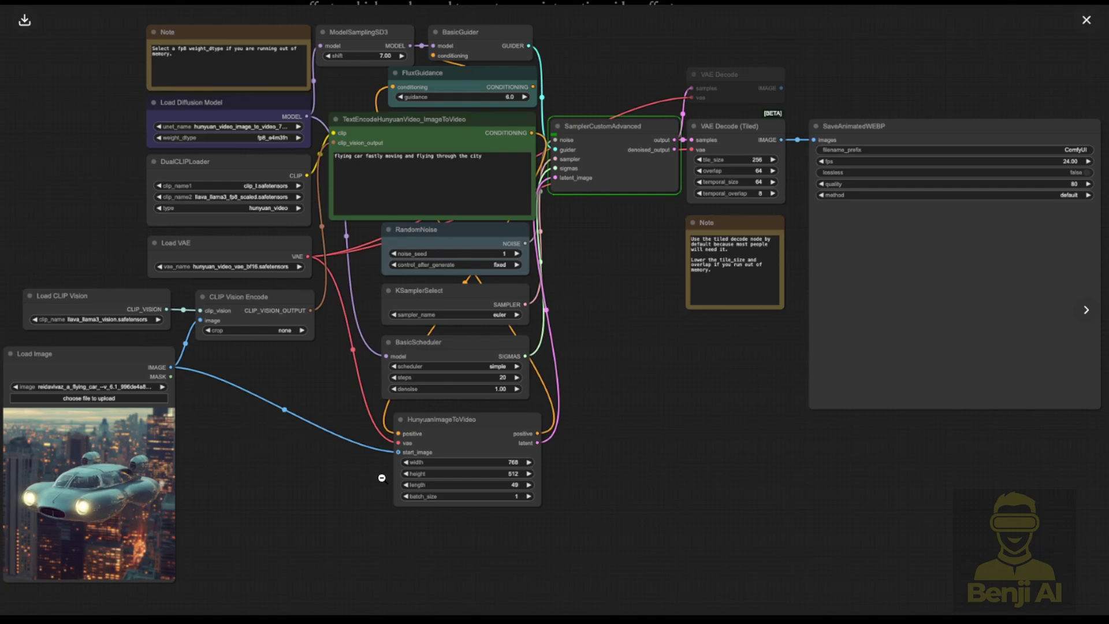
click(480, 543)
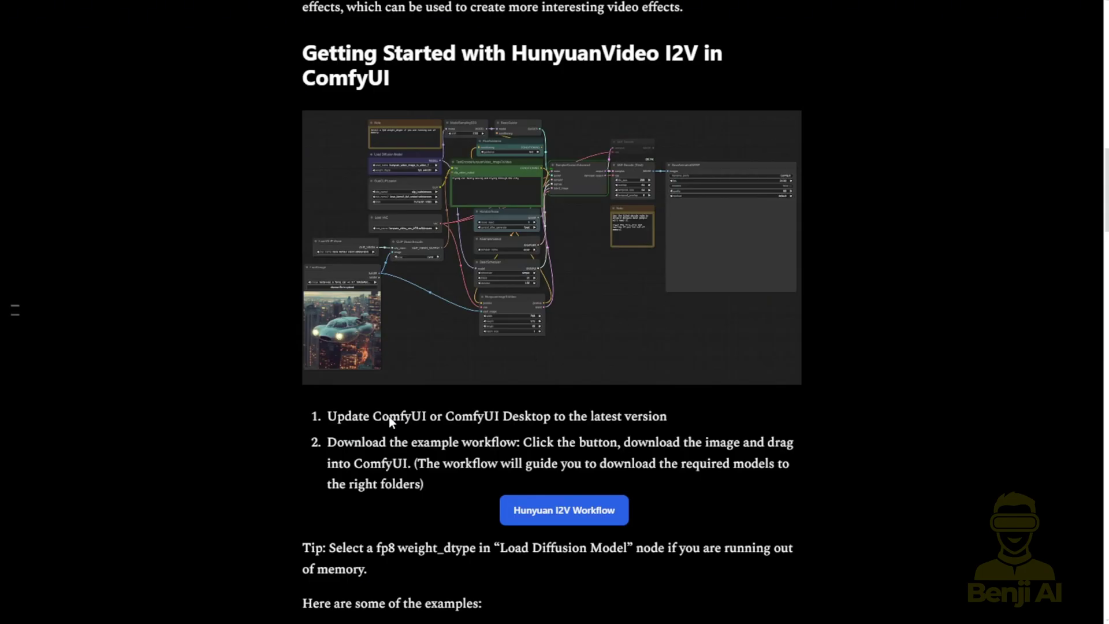
scroll(373, 418, down, 1)
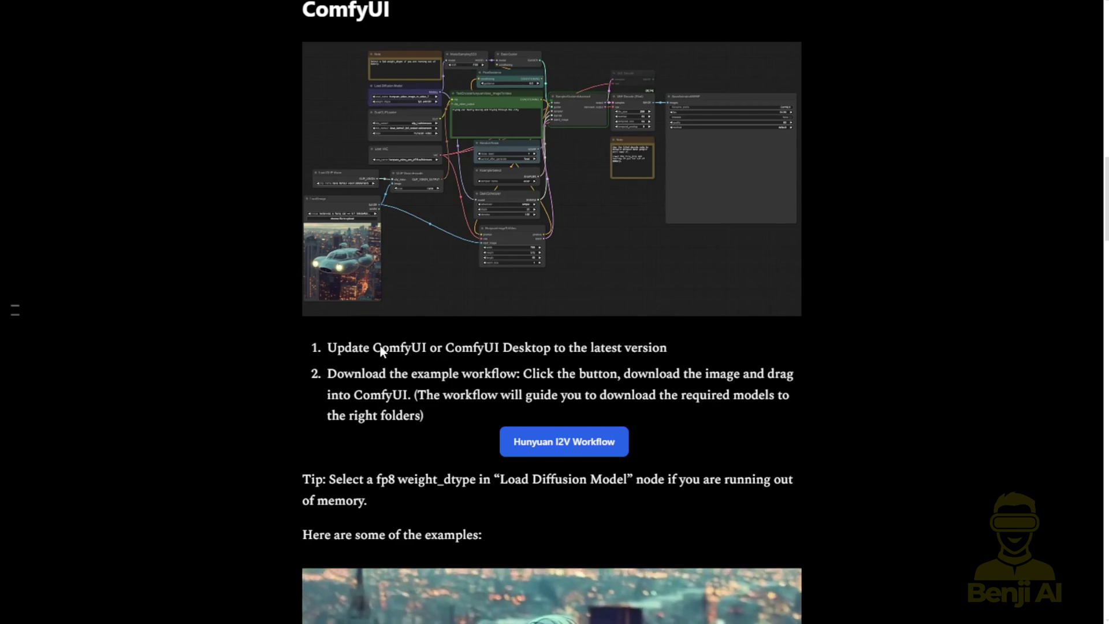
drag(380, 349, 420, 350)
scroll(420, 355, down, 2)
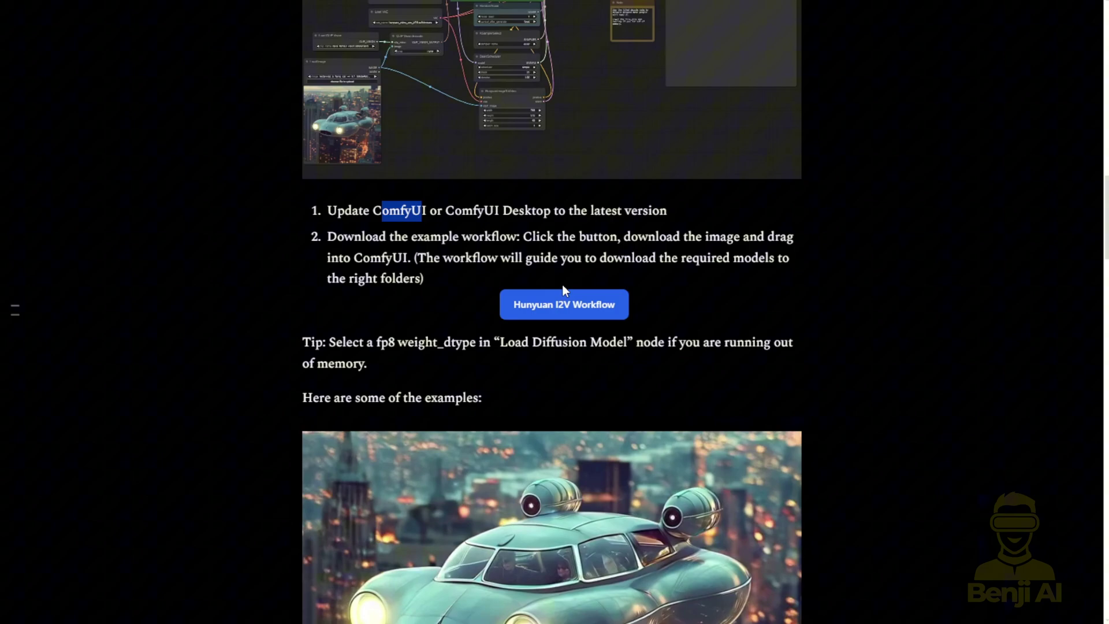
scroll(526, 312, up, 1)
scroll(604, 413, down, 20)
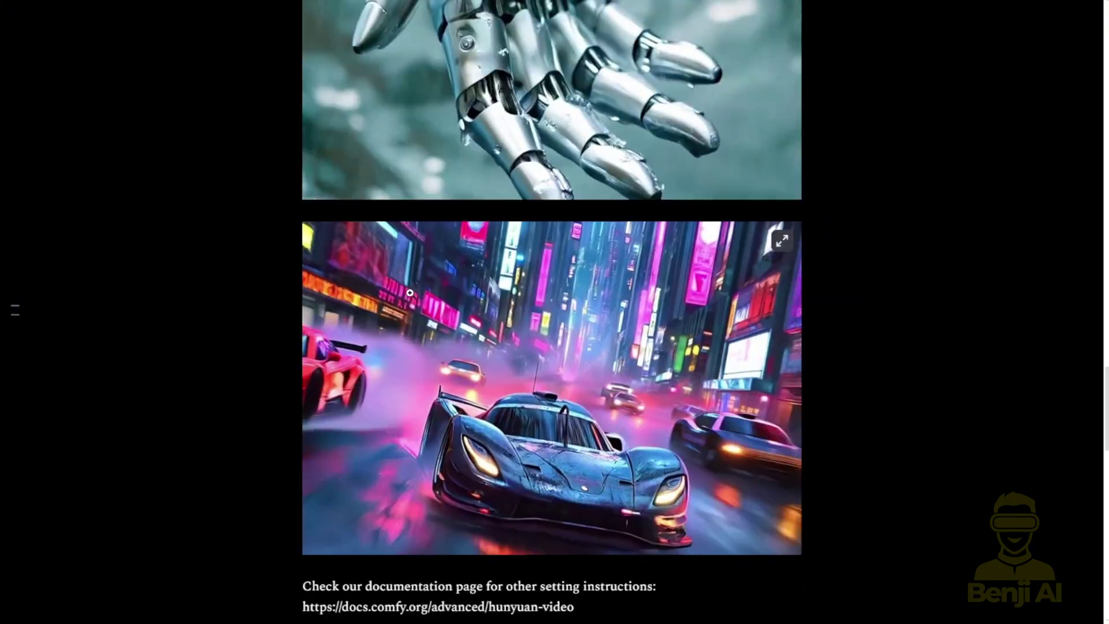
scroll(503, 150, up, 1)
scroll(507, 389, down, 1)
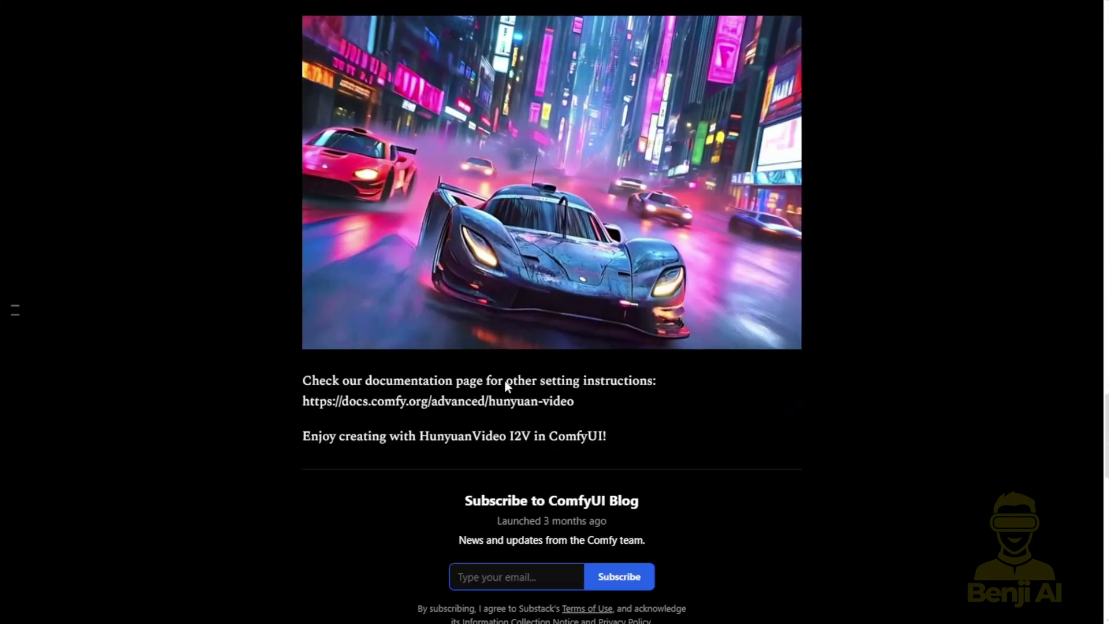
drag(327, 401, 538, 407)
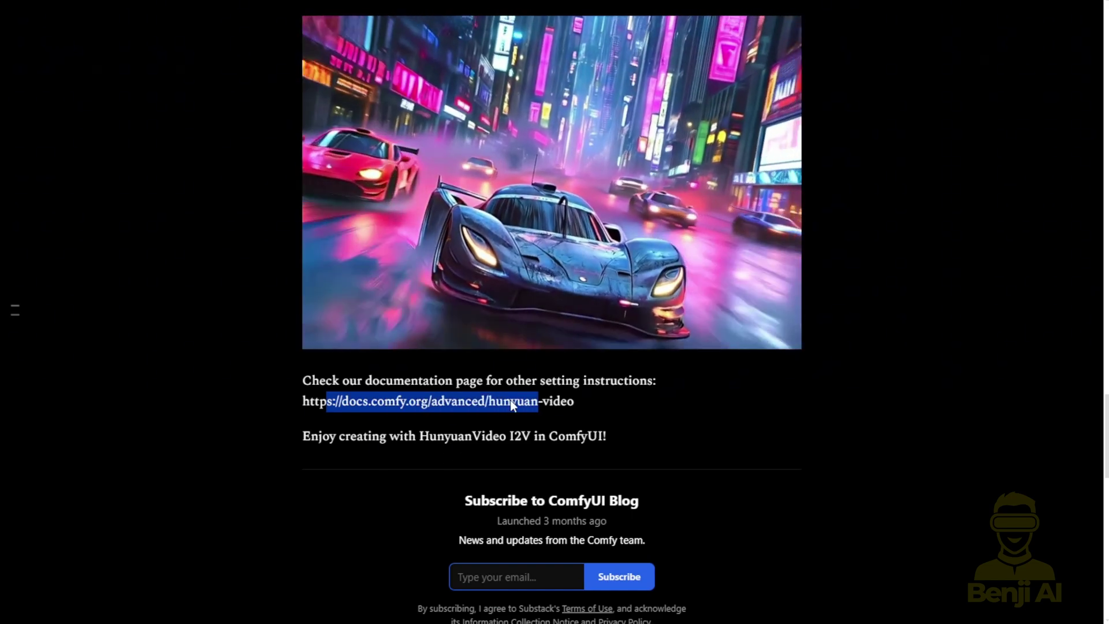
click(511, 401)
drag(359, 401, 535, 403)
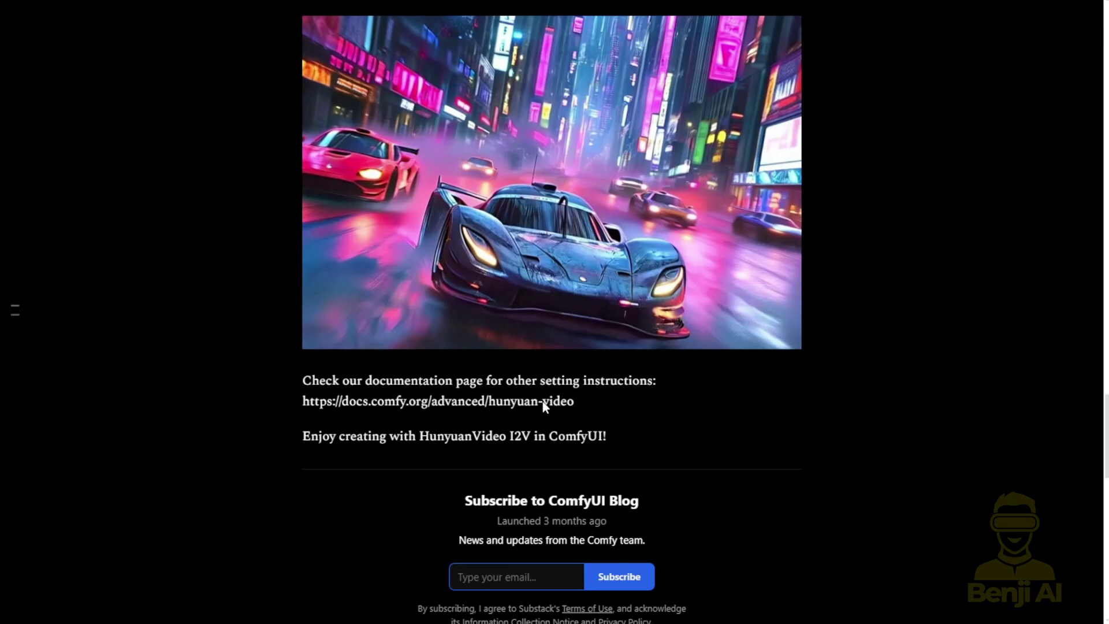
- Scroll the Hunyuan-Video docs page down to the Requirements section
double_click(546, 401)
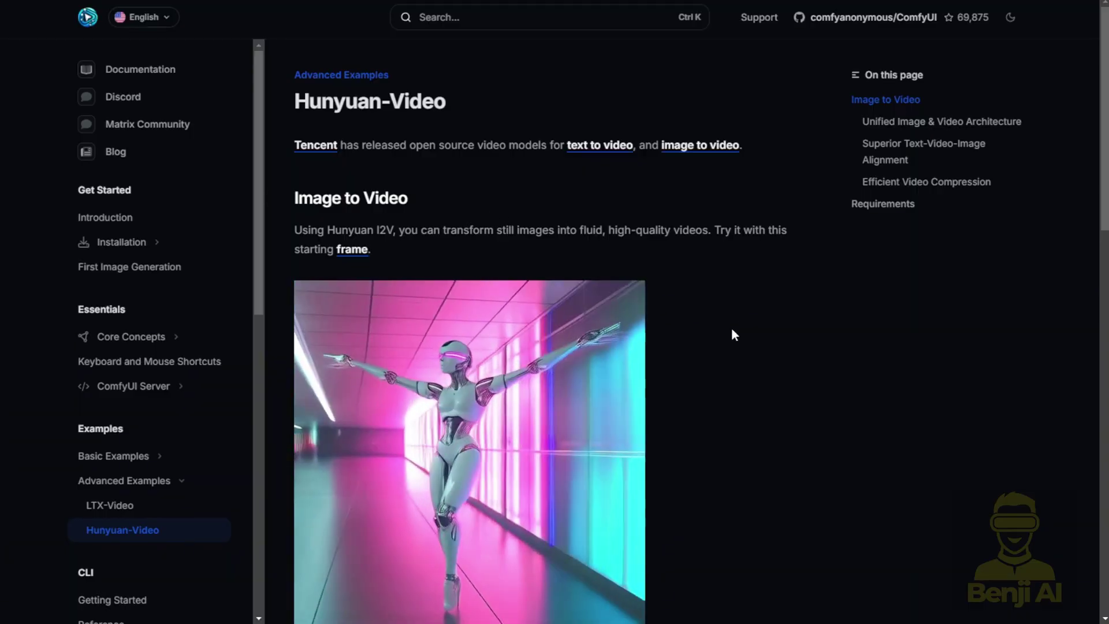
scroll(471, 230, down, 1)
scroll(761, 366, down, 8)
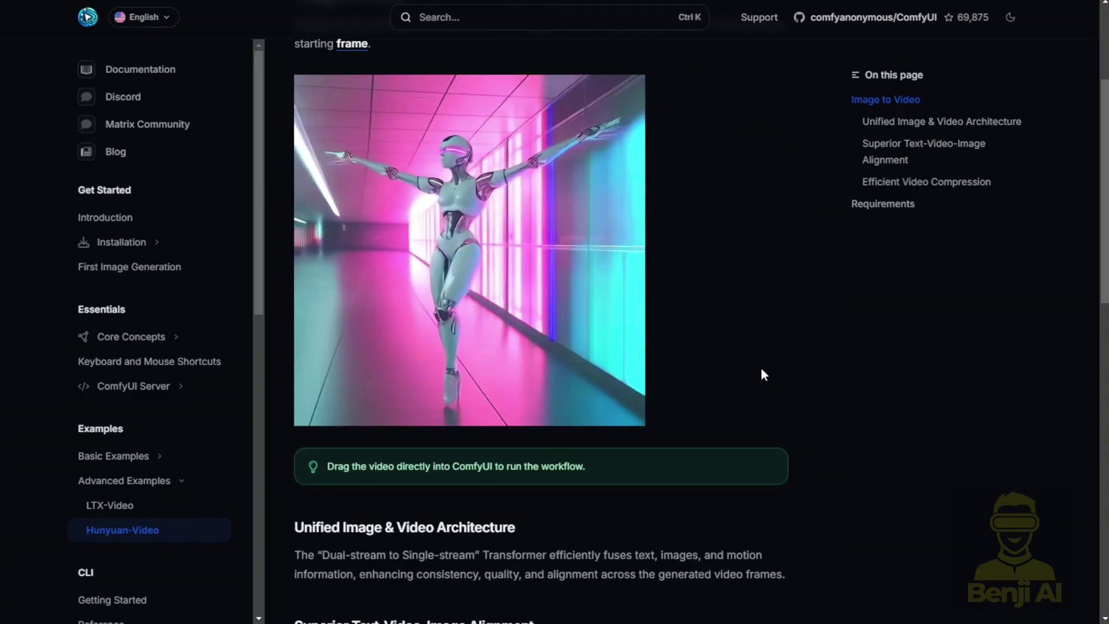
scroll(631, 334, down, 7)
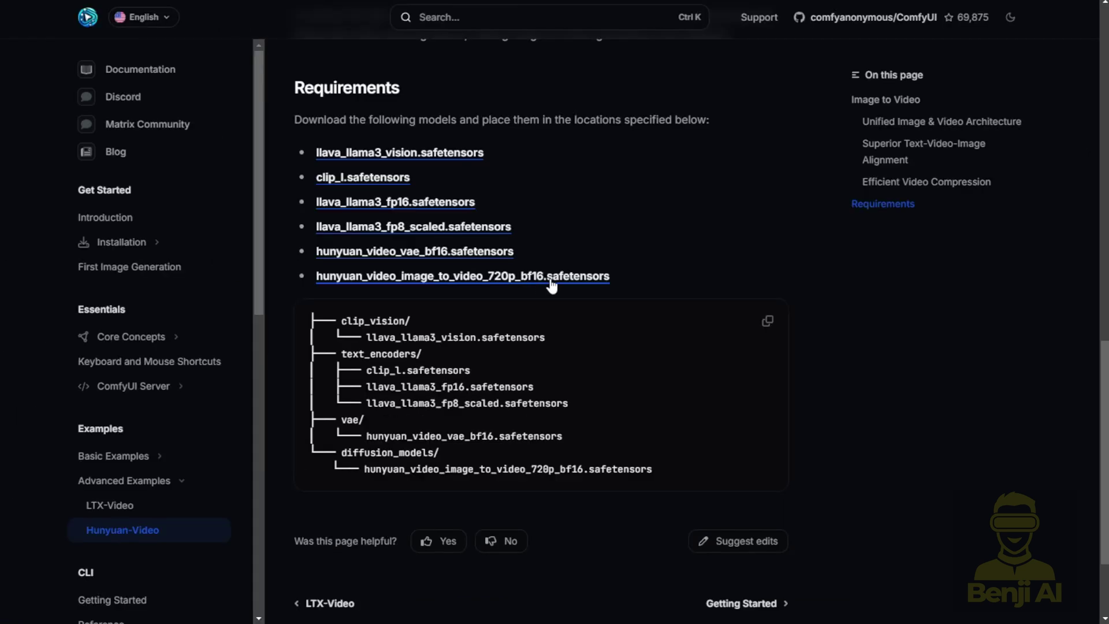
- Highlight the vae, text_encoders, clip_vision (llava_llama3_vision) and diffusion_models entries in the requirements list
double_click(430, 437)
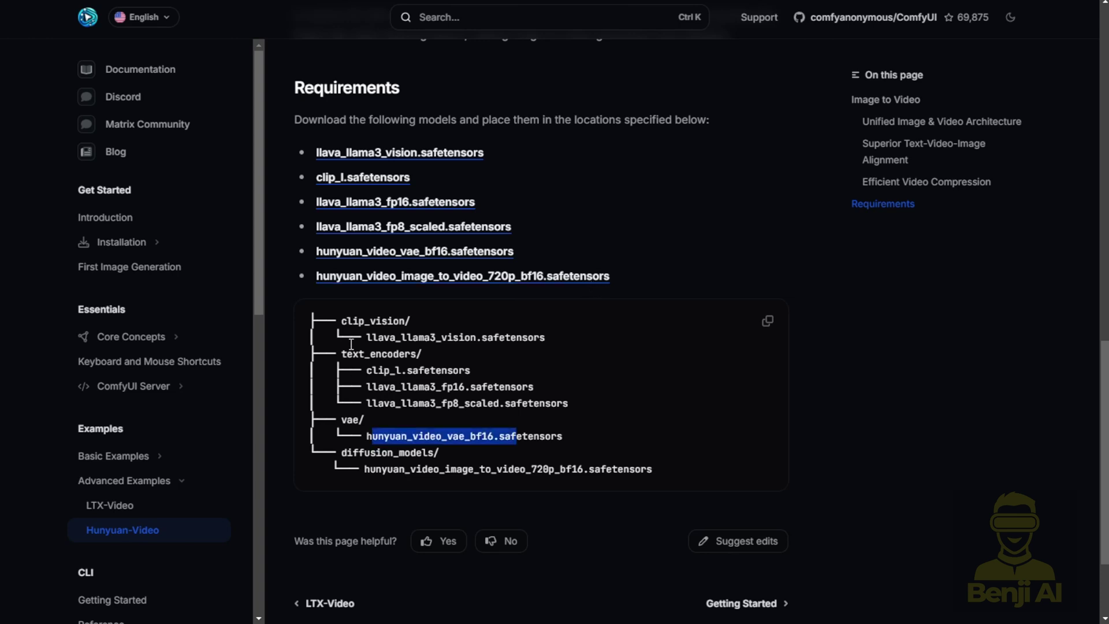
drag(347, 354, 532, 436)
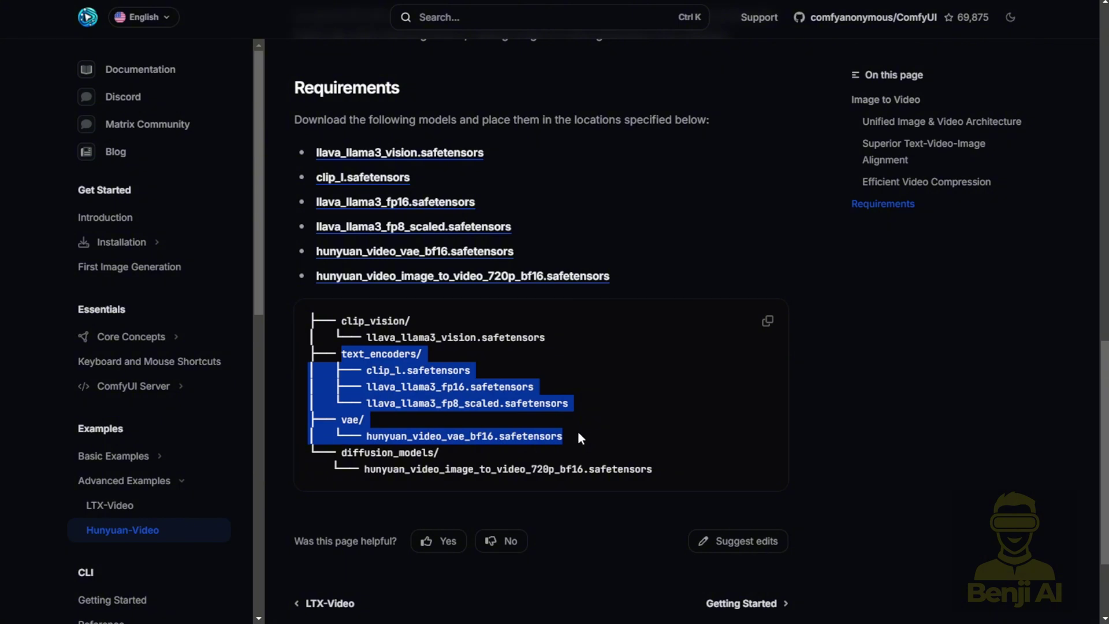
drag(341, 321, 393, 317)
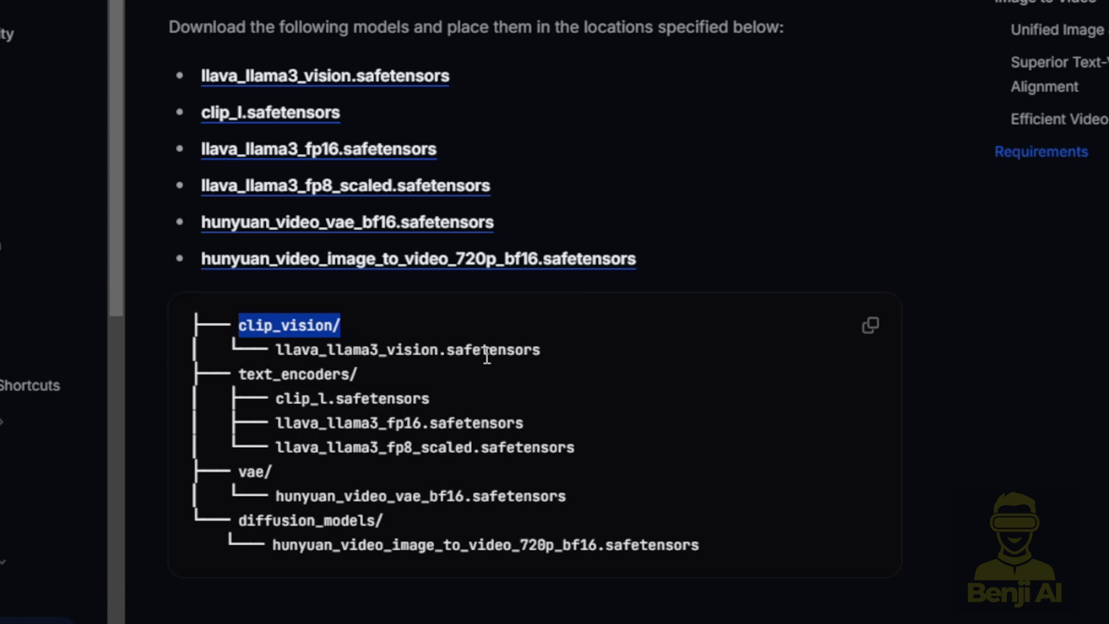
drag(548, 355, 278, 358)
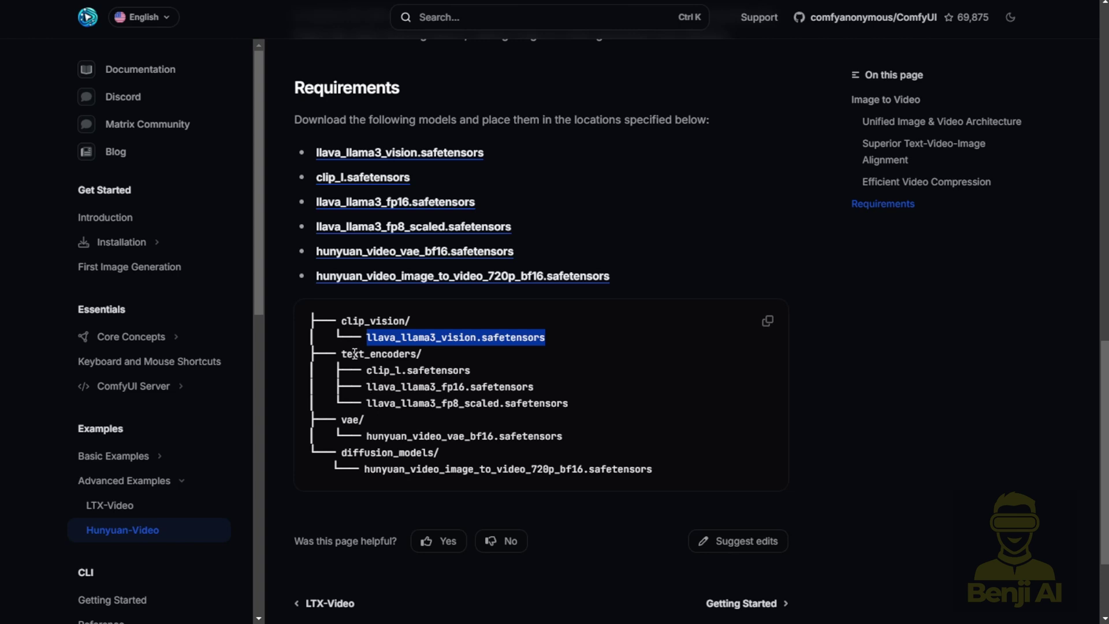
drag(441, 336, 476, 337)
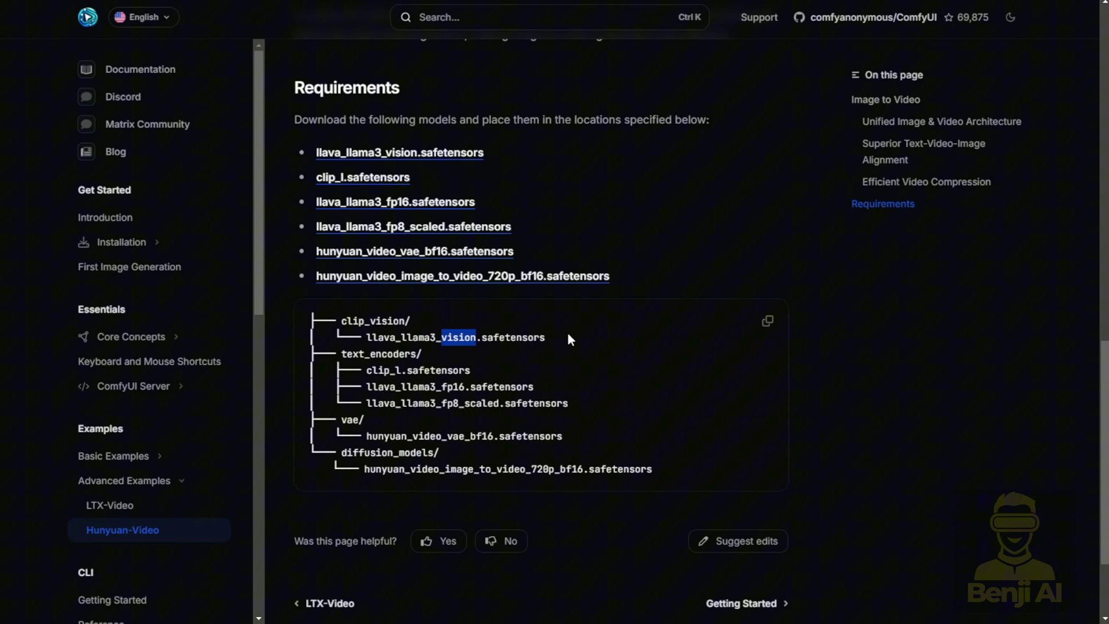
drag(567, 340, 395, 325)
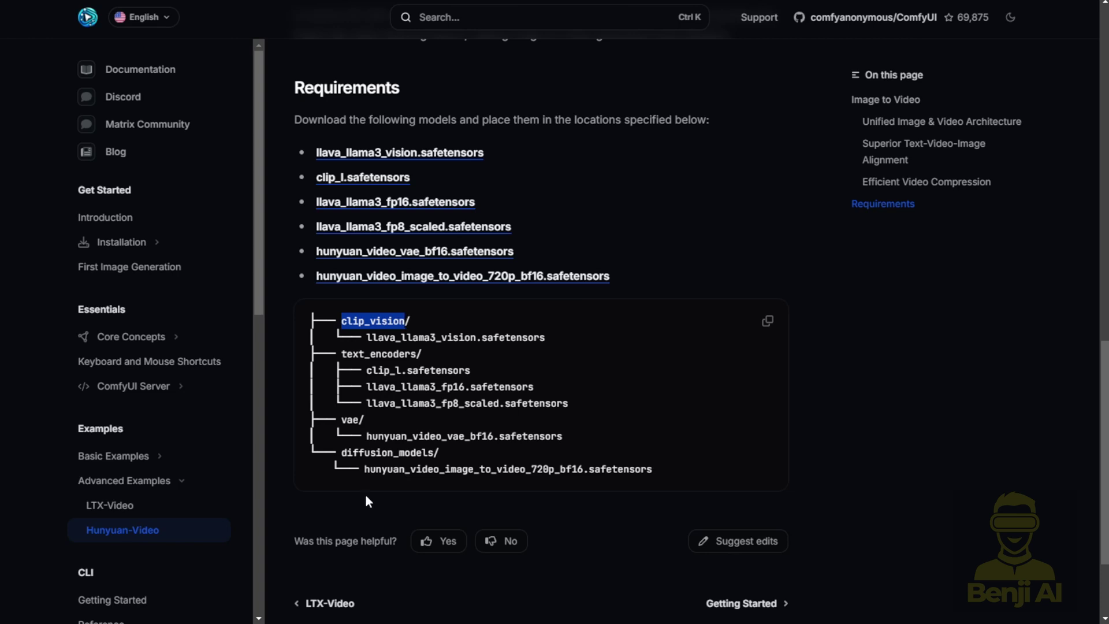
drag(343, 453, 442, 451)
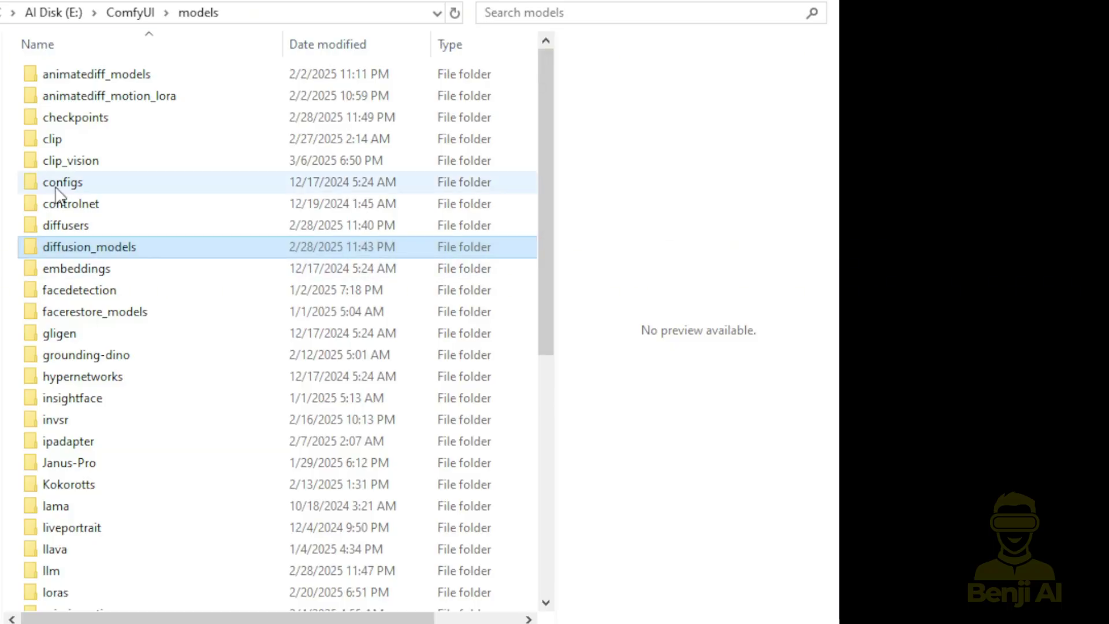
- Find the image_to_video model in models/diffusion_models/HunyuanVideo, widening the Name column
double_click(123, 254)
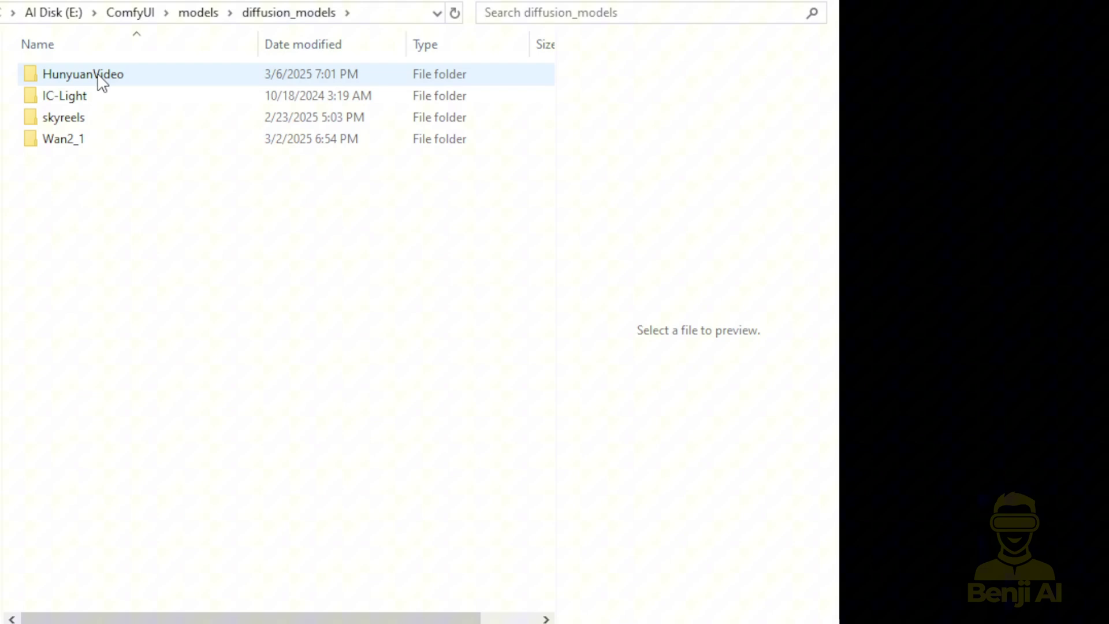
double_click(124, 82)
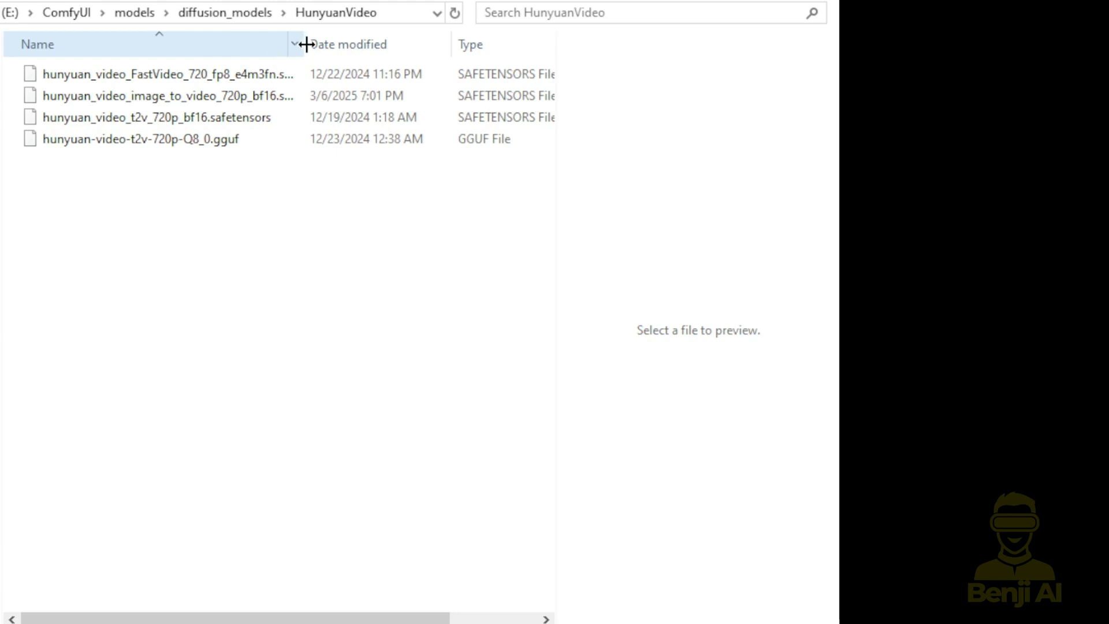
drag(306, 45, 413, 42)
click(161, 97)
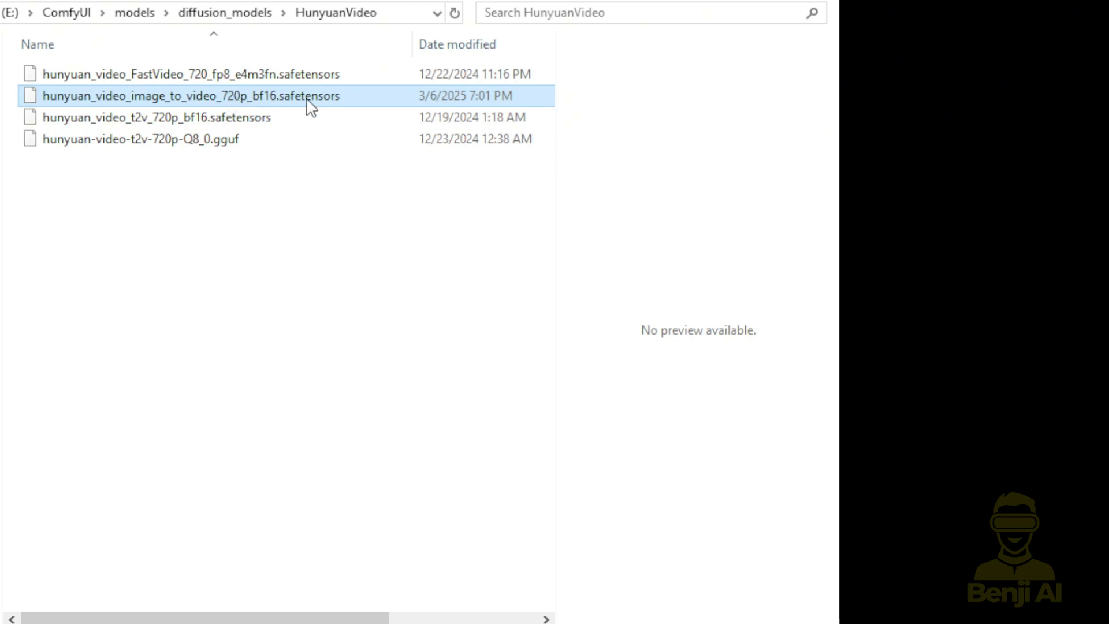
- Confirm the llava_llama3_vision model in clip_vision and the hunyuan_video_vae_bf16 file
click(140, 13)
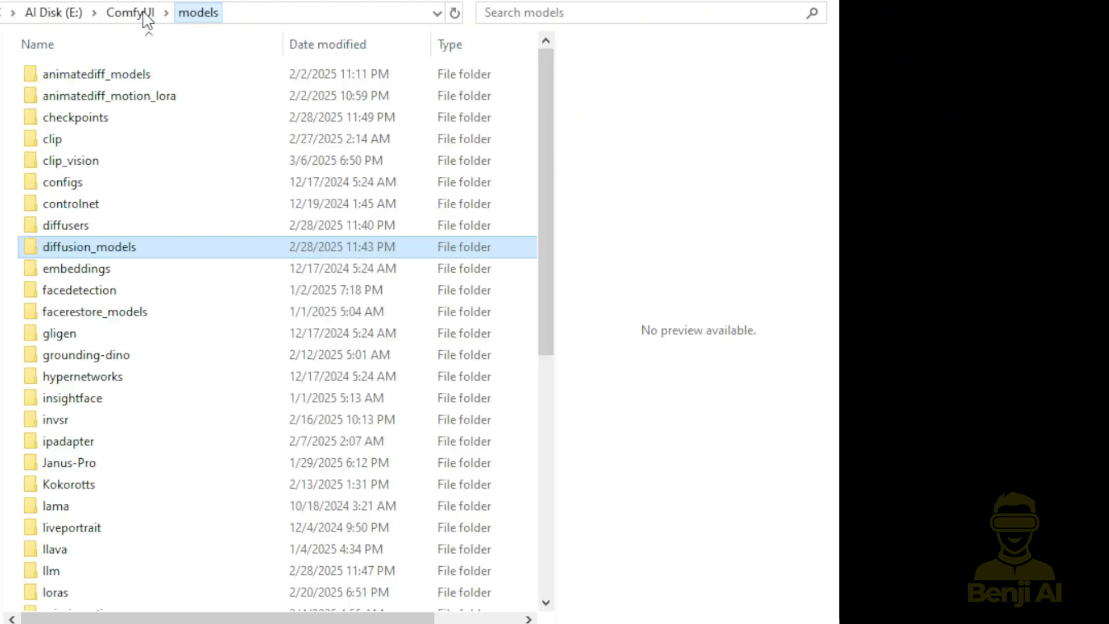
double_click(119, 165)
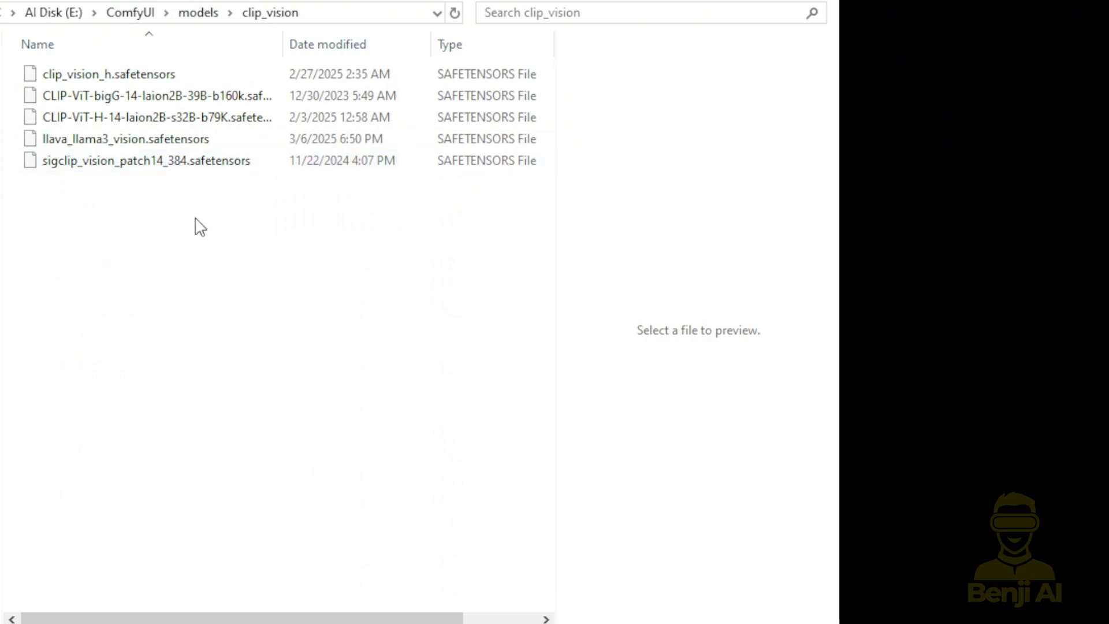
click(49, 143)
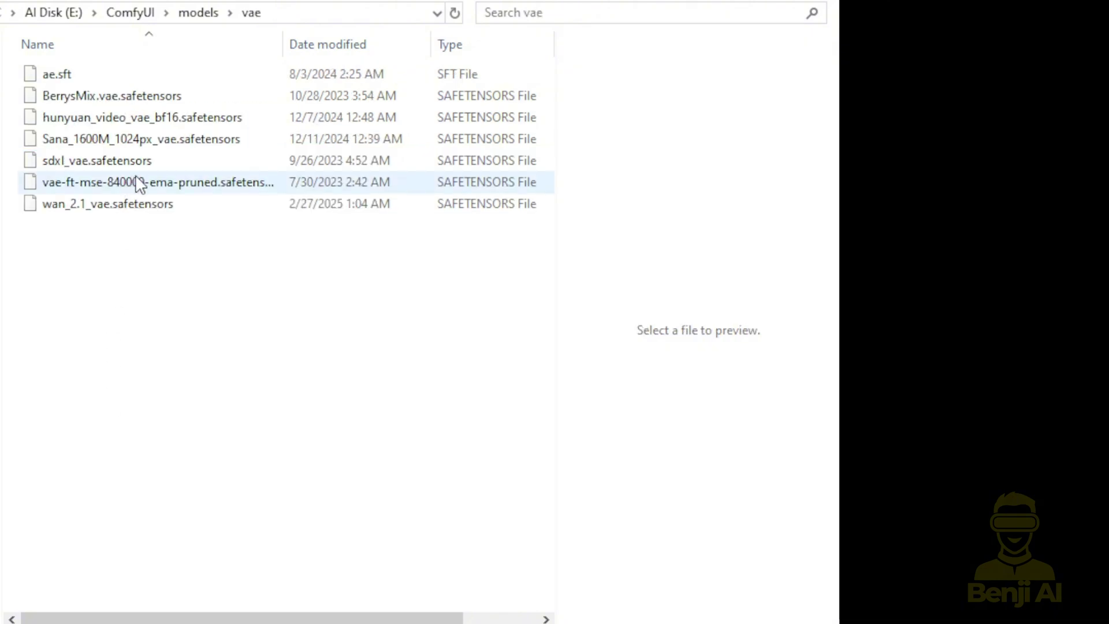
click(133, 118)
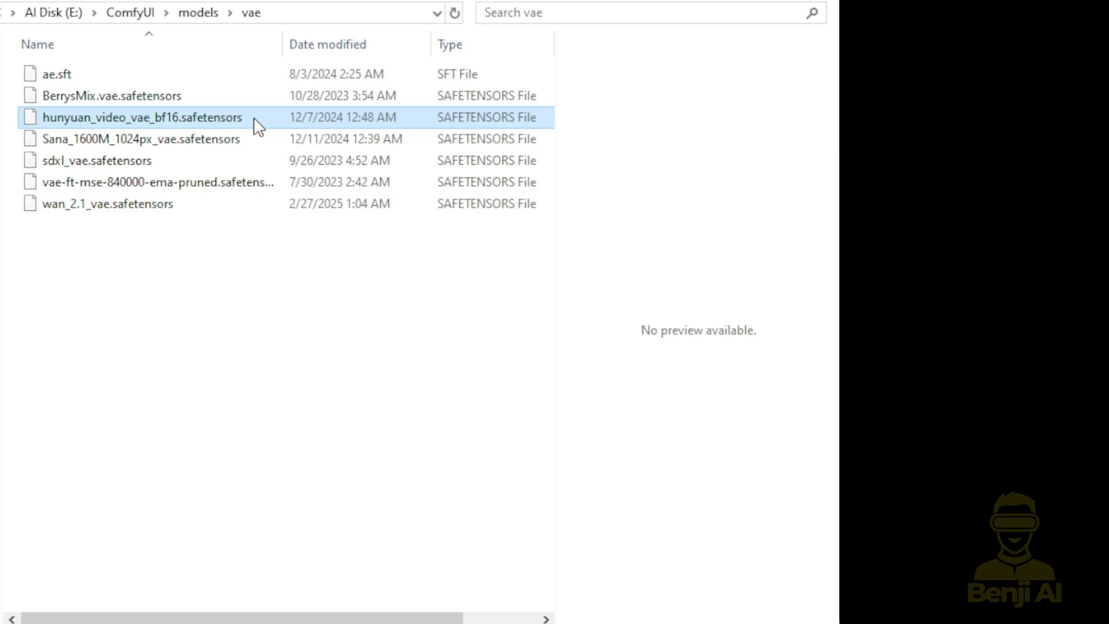
- Confirm the llava_llama3_fp16 text encoder in the text_encoders folder
key(alt+Up)
click(140, 493)
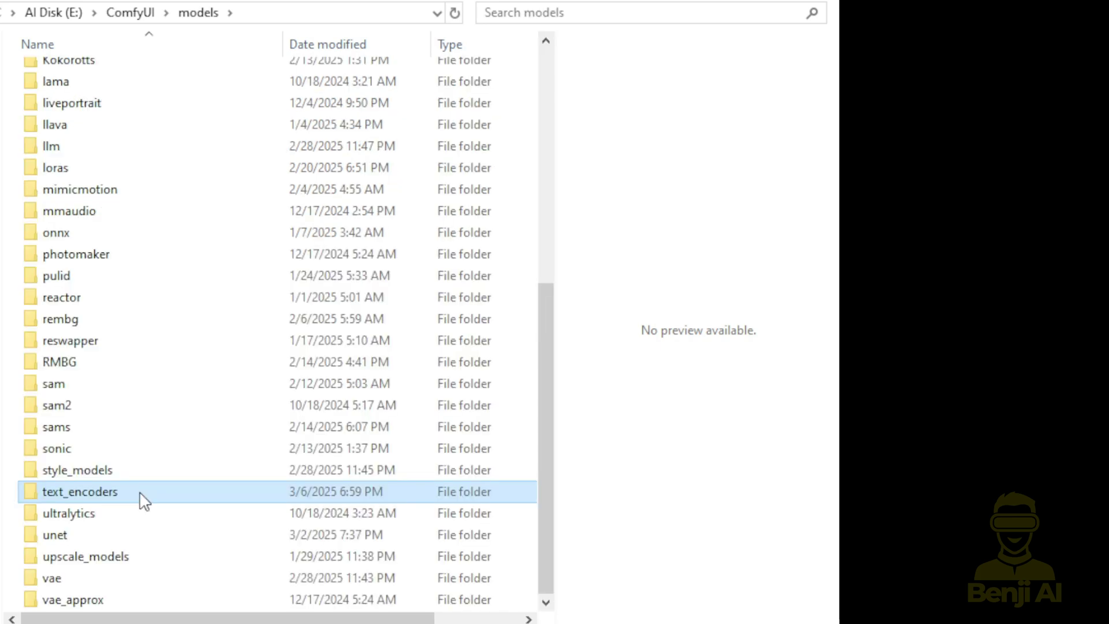
double_click(141, 493)
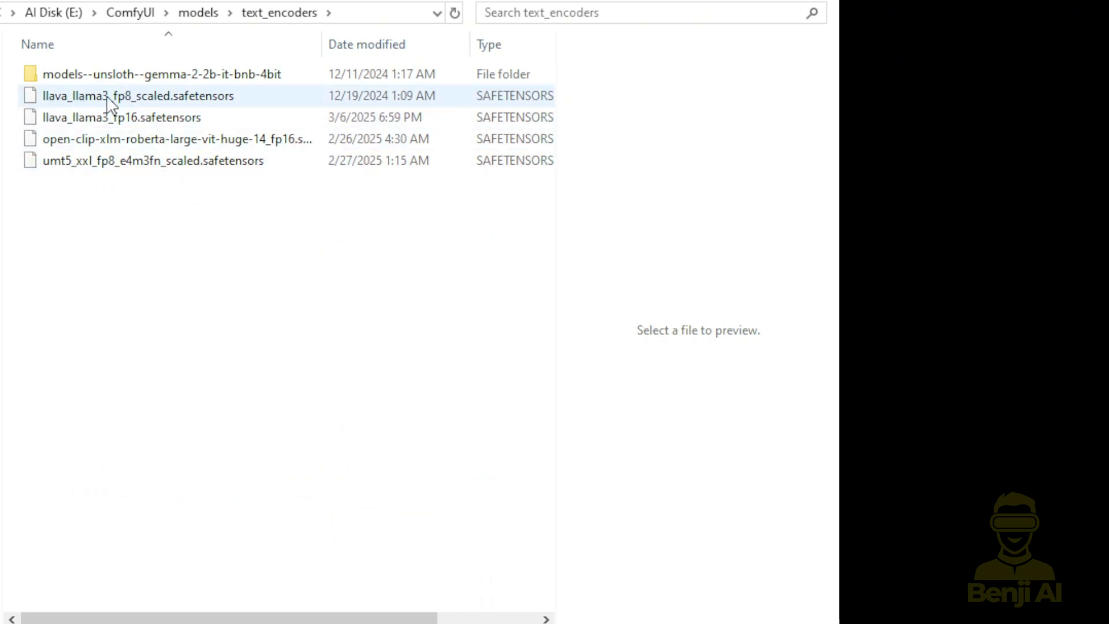
click(311, 119)
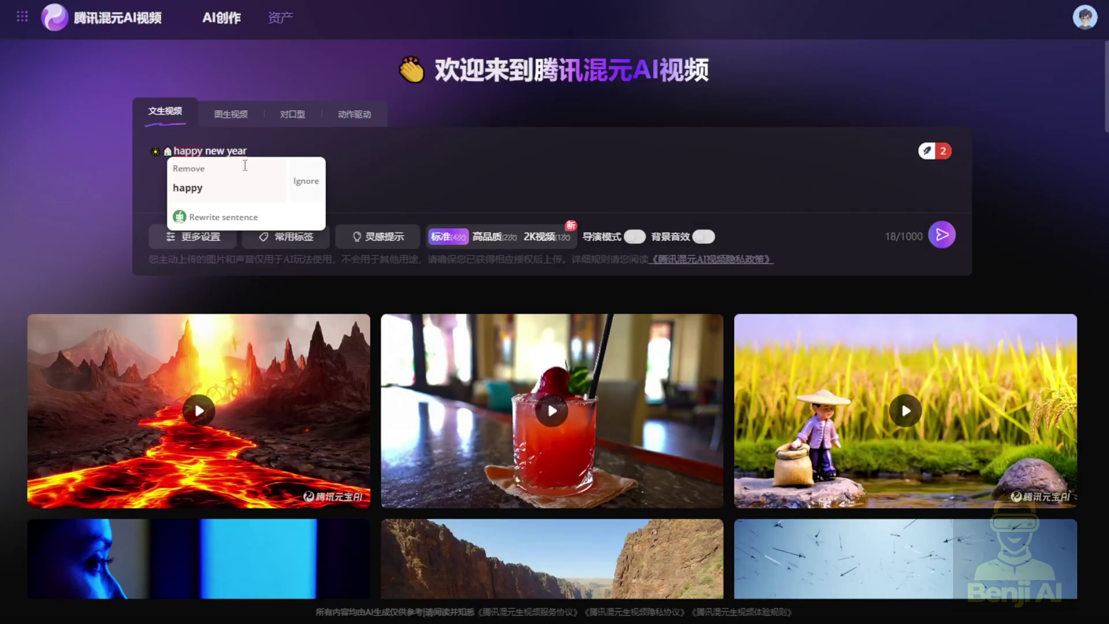
- Open the 资产 (Assets) list of previously generated videos on the Hunyuan site
click(279, 19)
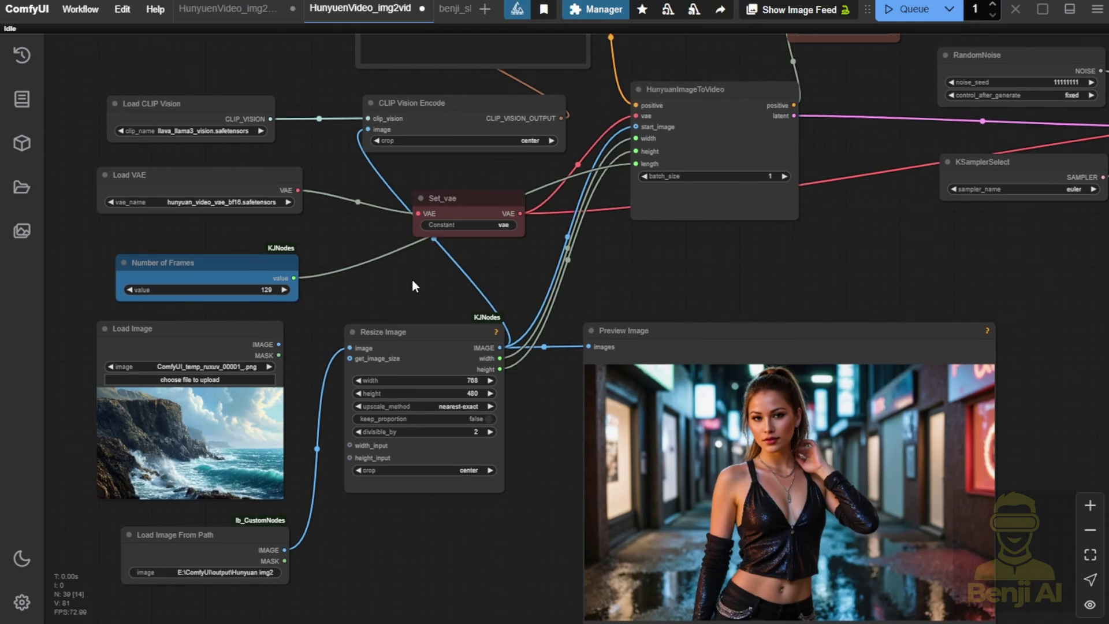
scroll(411, 283, down, 3)
drag(412, 283, 367, 322)
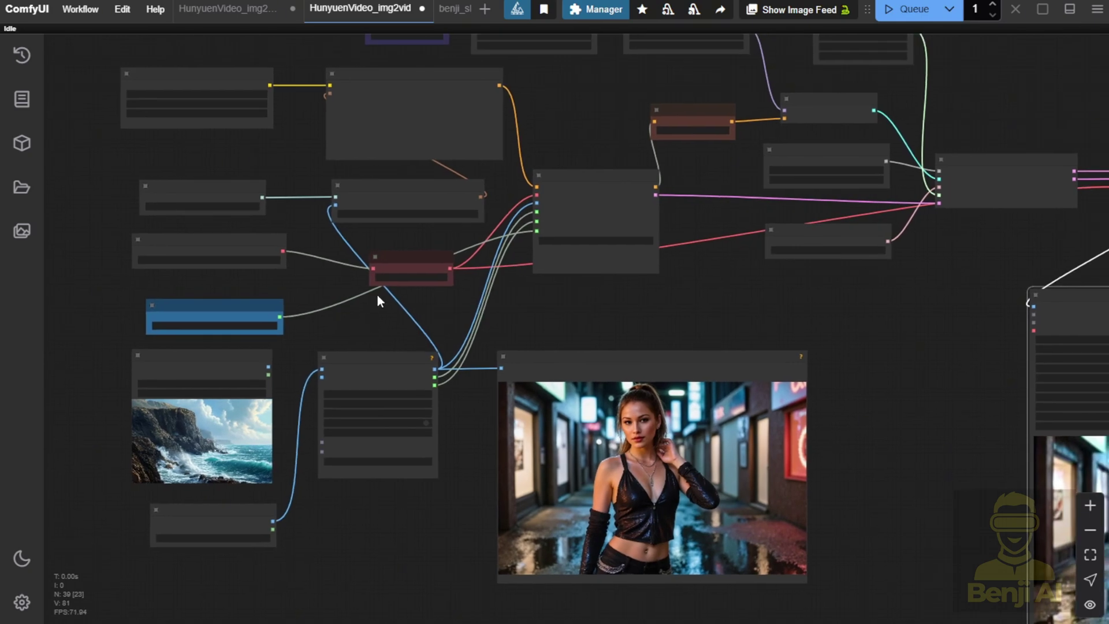
scroll(338, 297, up, 1)
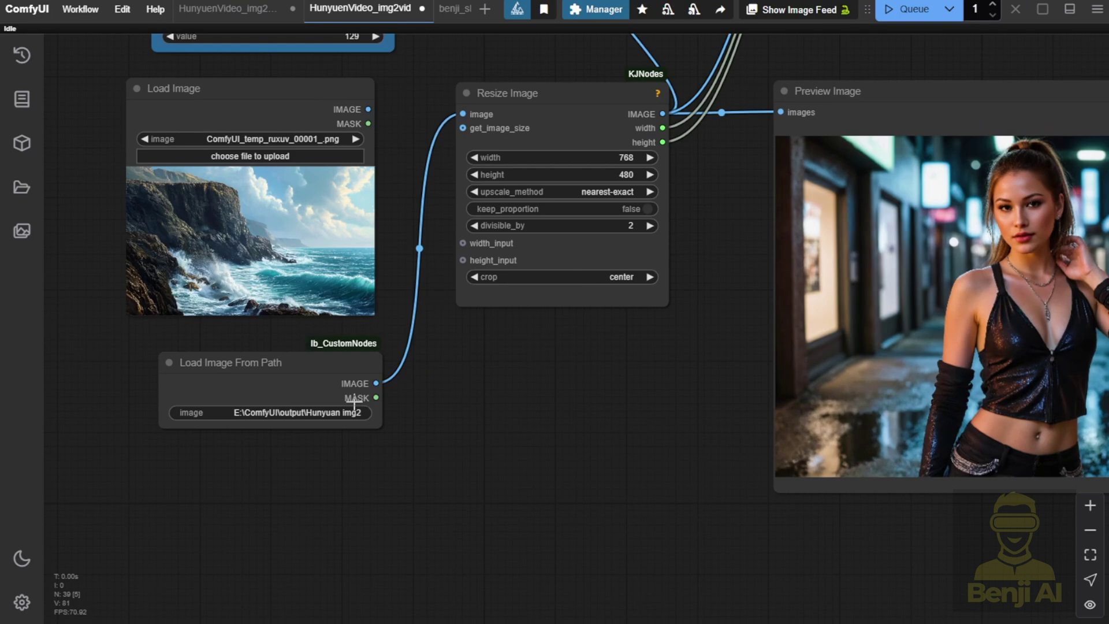
scroll(492, 404, down, 3)
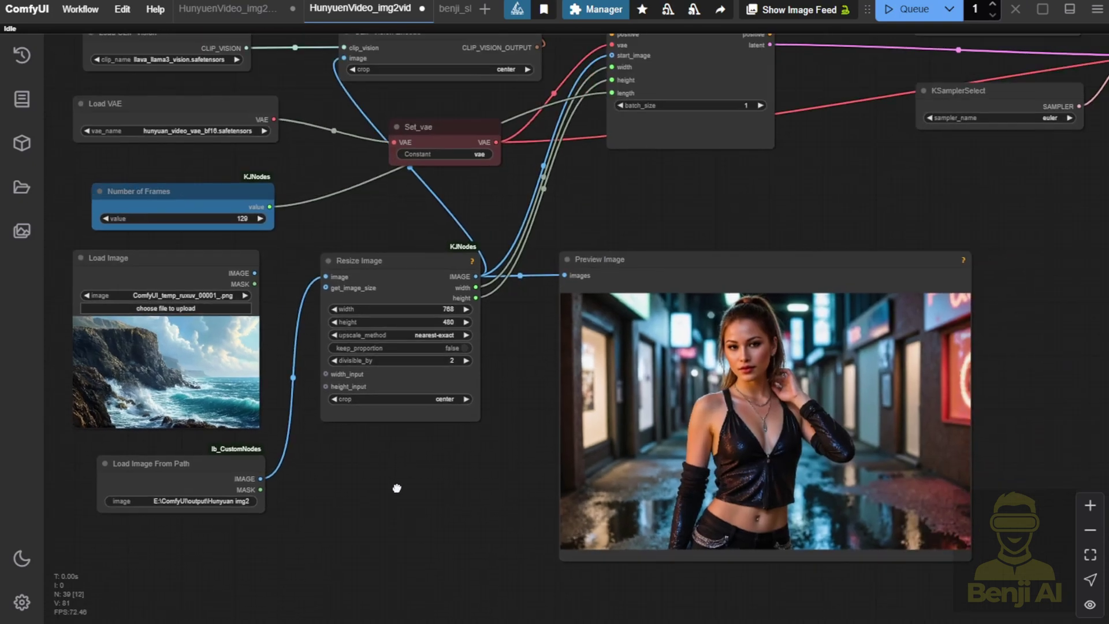
click(146, 261)
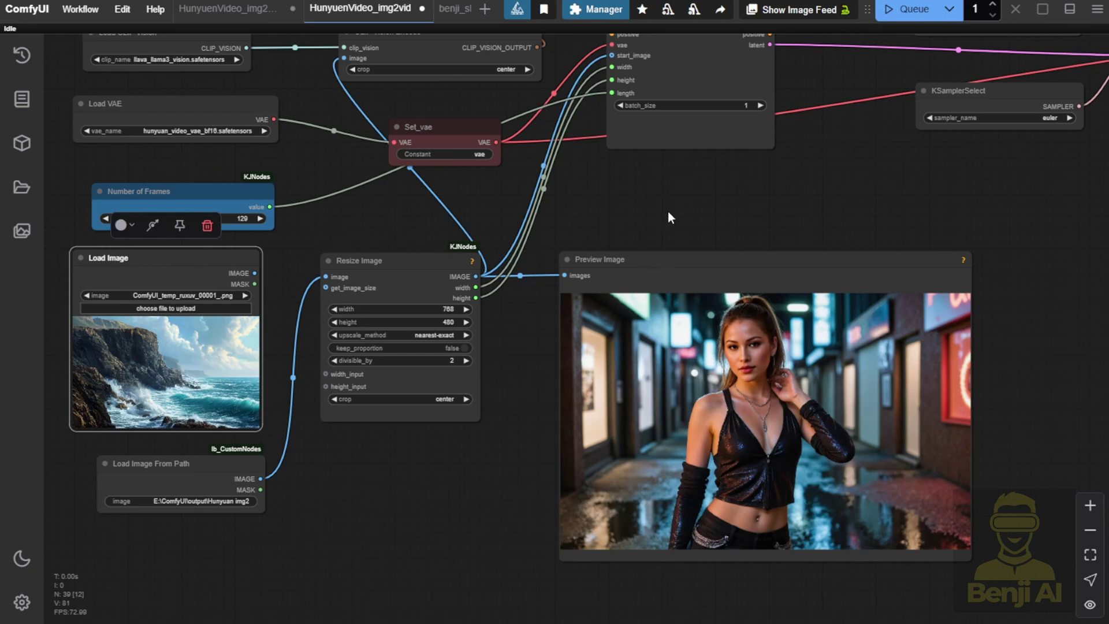
click(393, 258)
drag(643, 229, 578, 343)
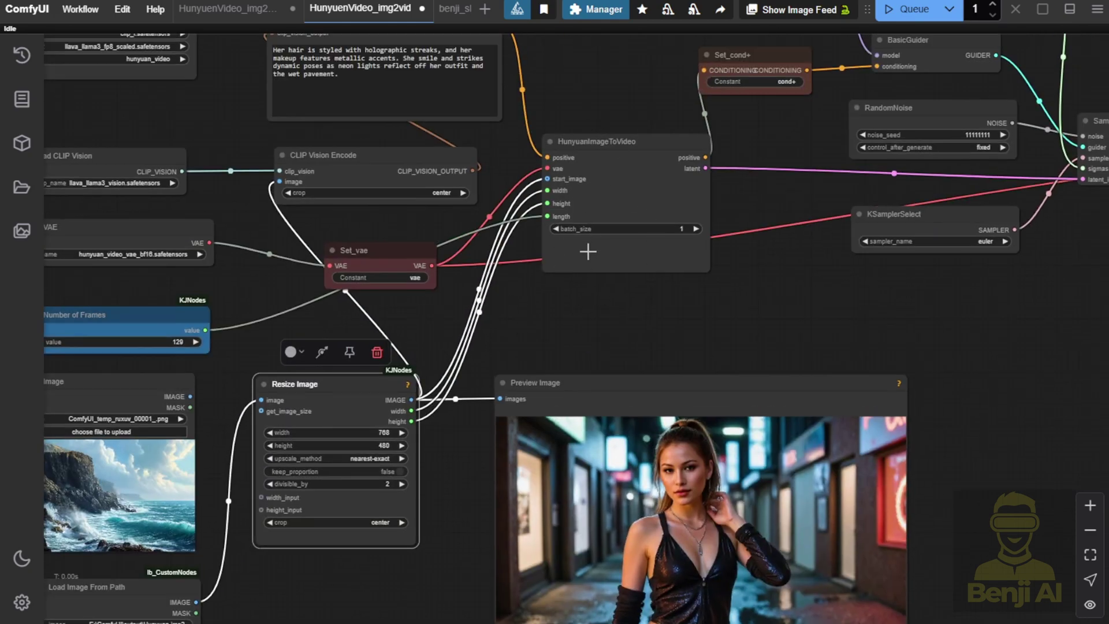
scroll(588, 251, up, 2)
- Nudge the HunyuanImageToVideo node slightly to the left
drag(645, 87, 559, 169)
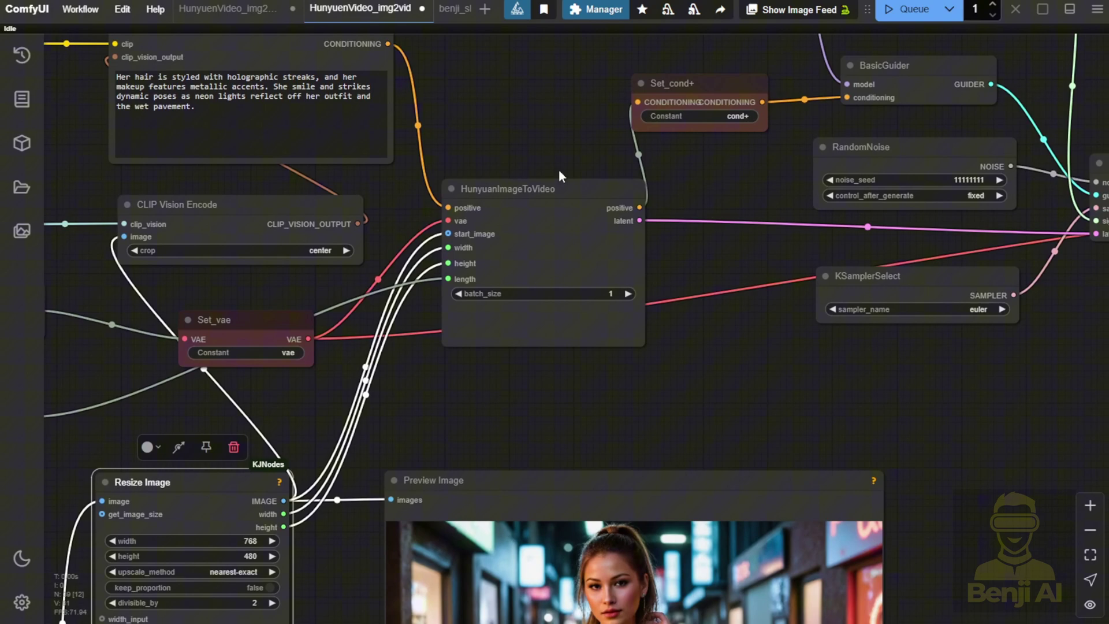
scroll(511, 217, up, 6)
scroll(526, 184, down, 3)
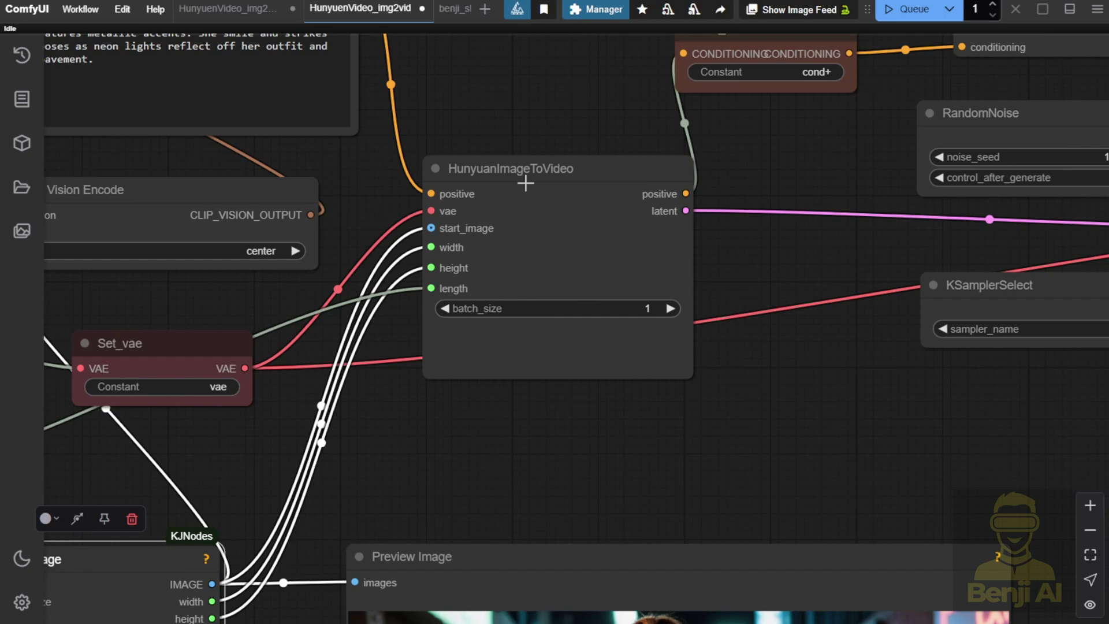
scroll(494, 174, up, 2)
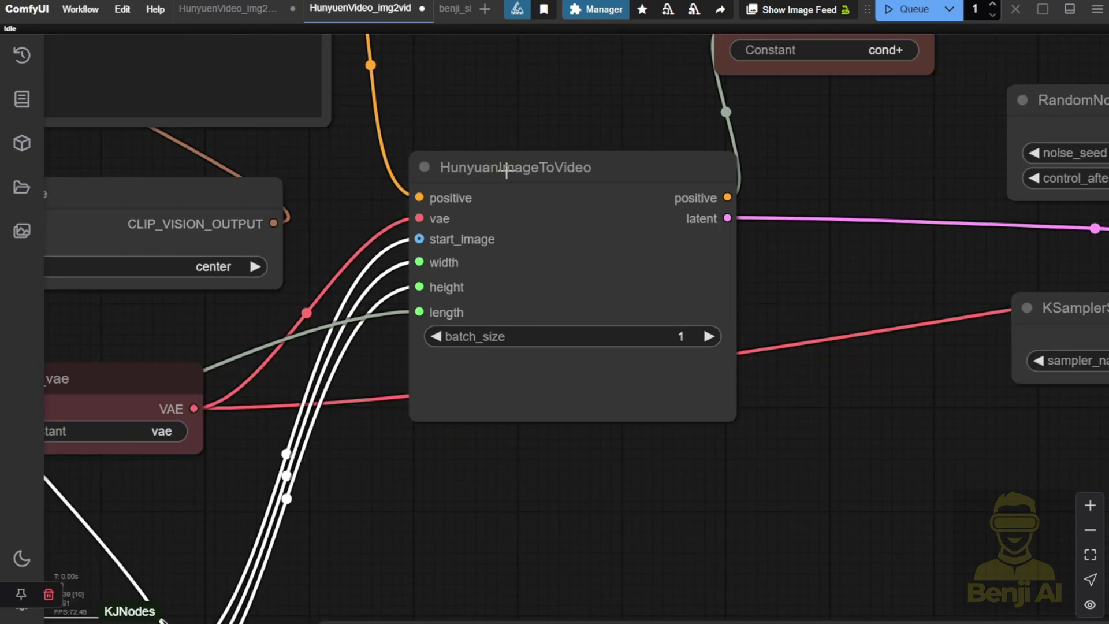
drag(557, 171, 550, 171)
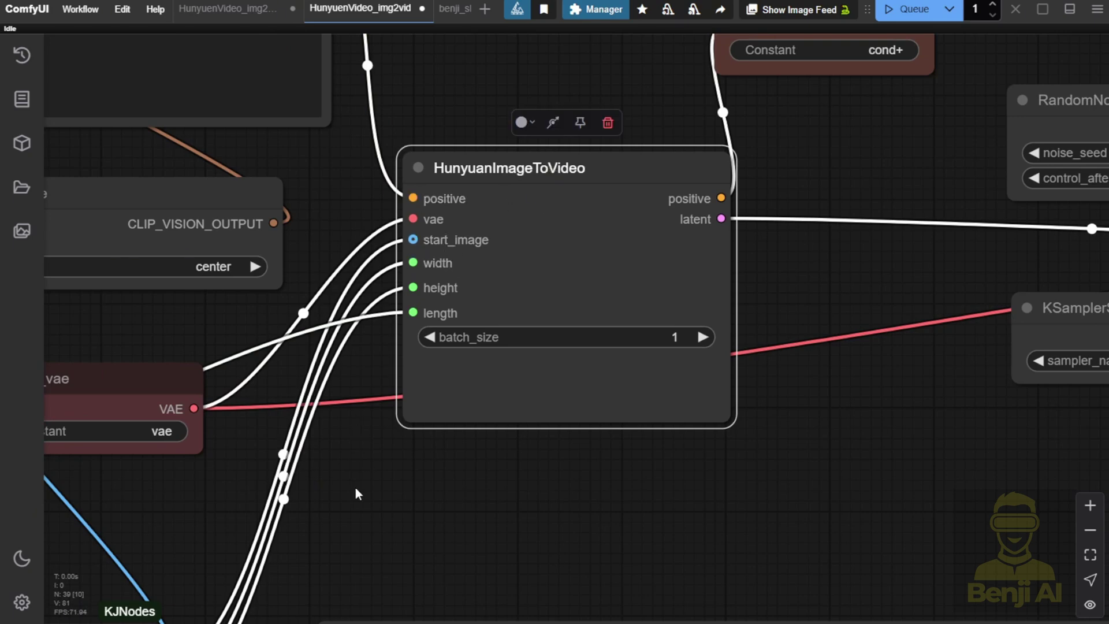
- Shift the Number of Frames node slightly left, then return to the prompt and sampler nodes
drag(355, 494, 882, 413)
drag(417, 491, 664, 391)
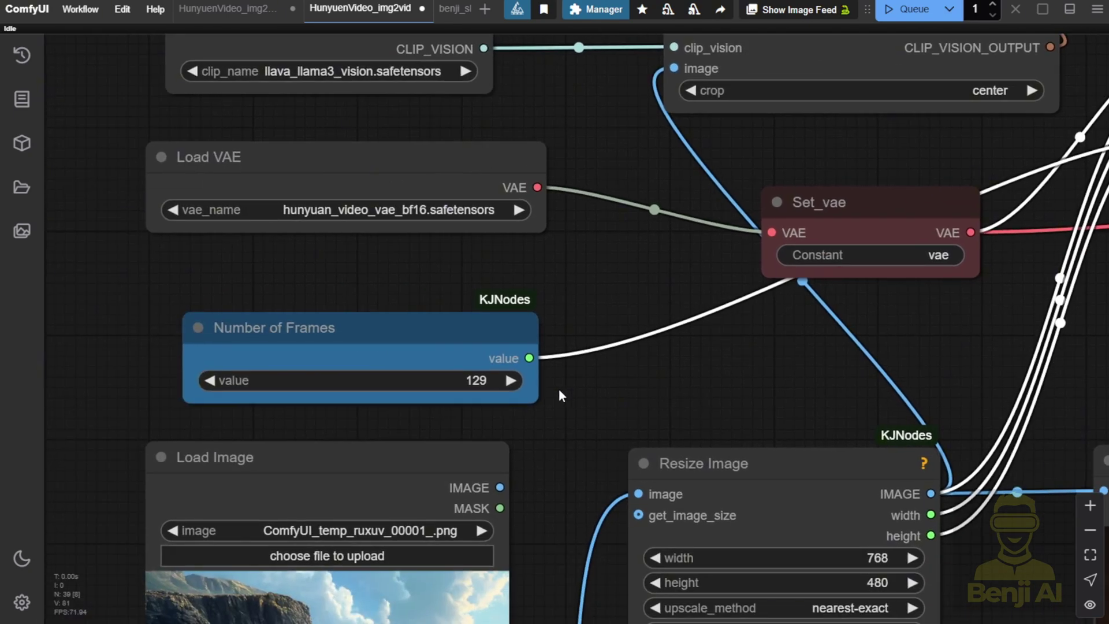
drag(322, 333, 296, 334)
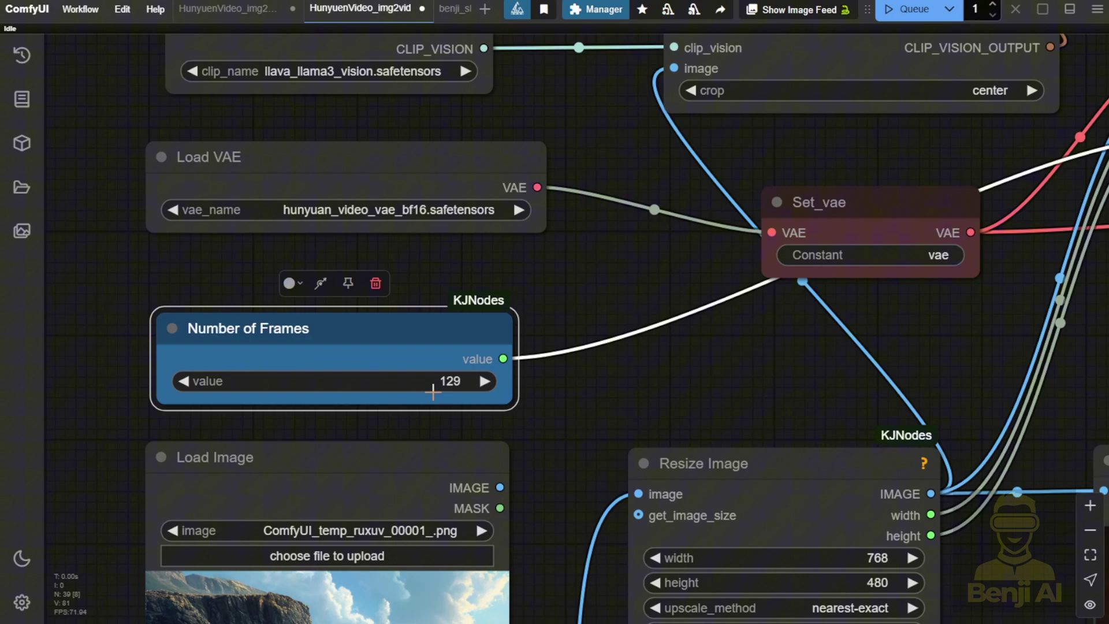
scroll(456, 392, down, 3)
drag(678, 410, 363, 410)
drag(795, 320, 550, 451)
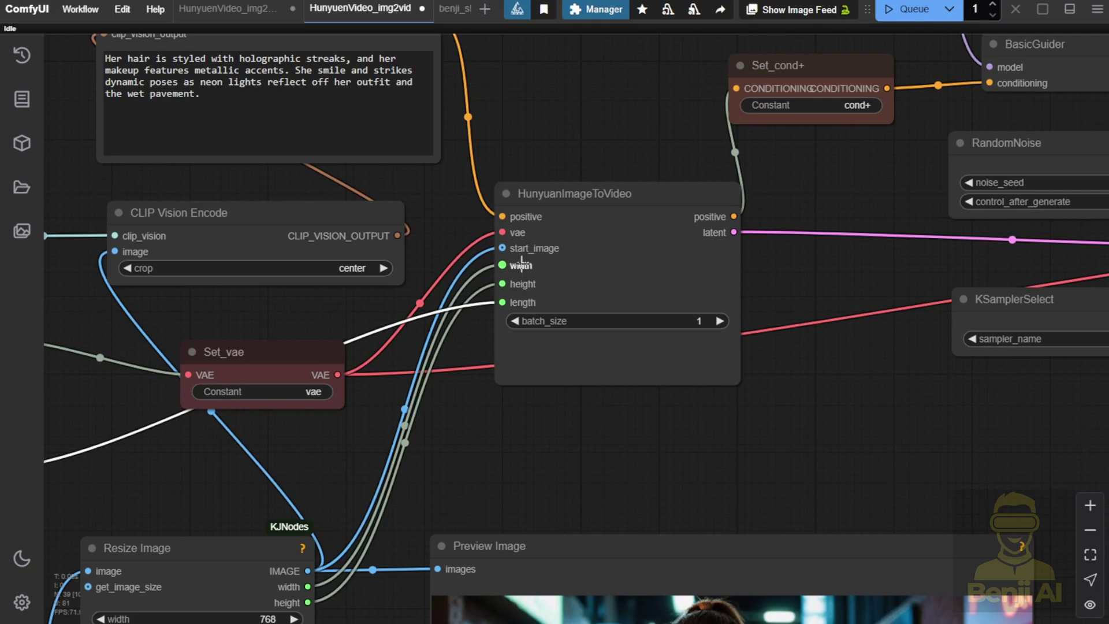
- Widen the Load CLIP Vision node to show its model and nudge it slightly left
scroll(521, 267, up, 5)
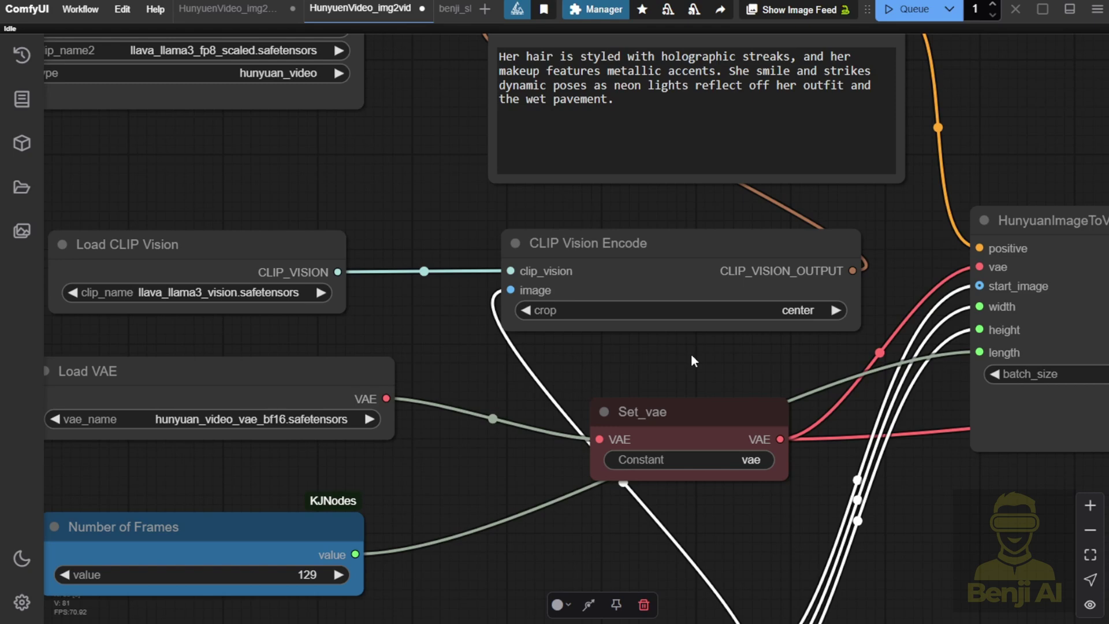
drag(366, 220, 459, 215)
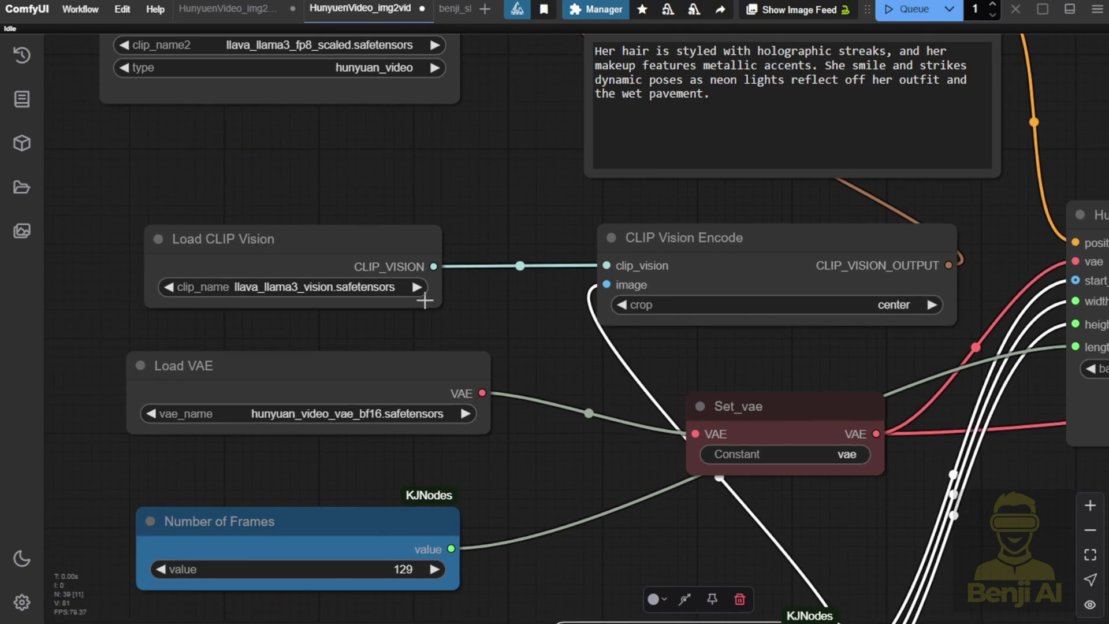
drag(433, 301, 485, 301)
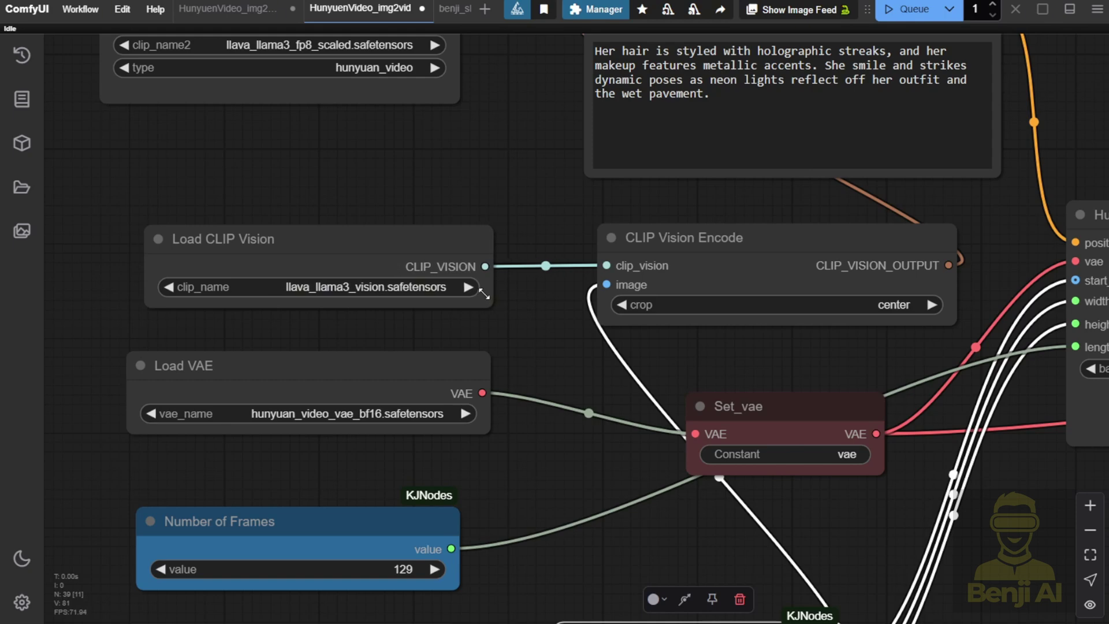
drag(421, 240, 396, 241)
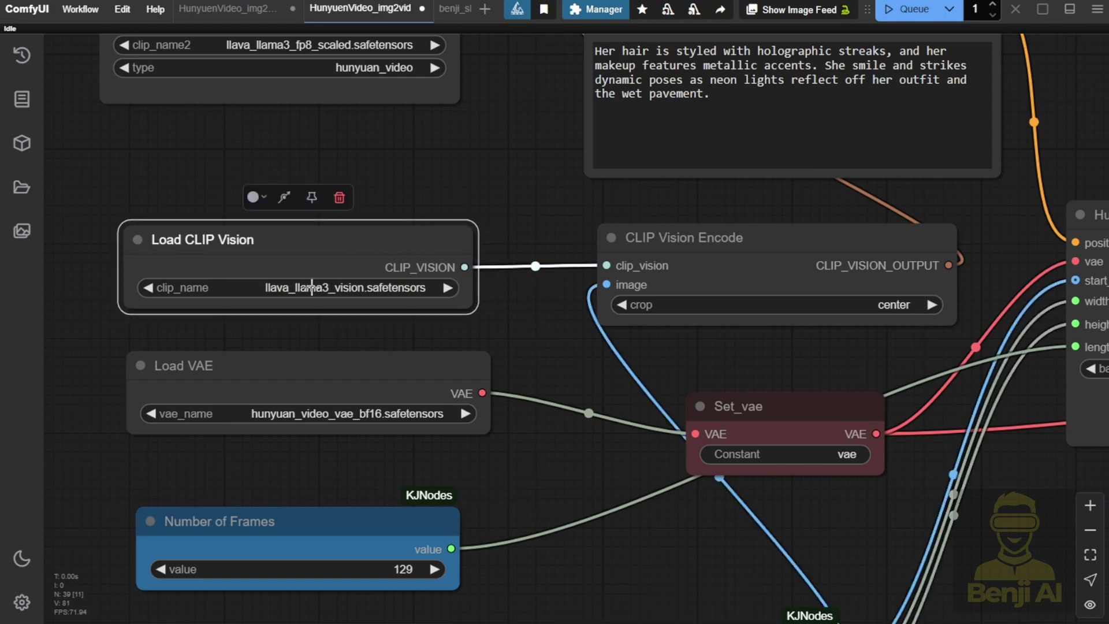
- Move the Load VAE node down a little, then pan over to the TextEncodeHunyuanVideo_ImageToVideo prompt
scroll(294, 300, up, 3)
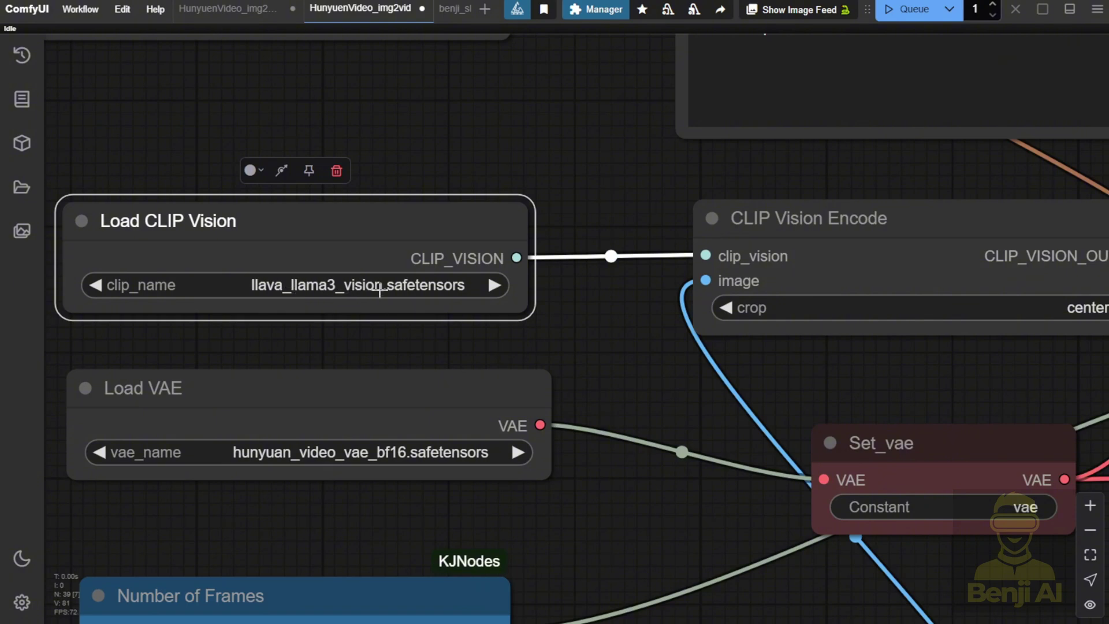
drag(471, 384, 472, 414)
drag(715, 180, 474, 148)
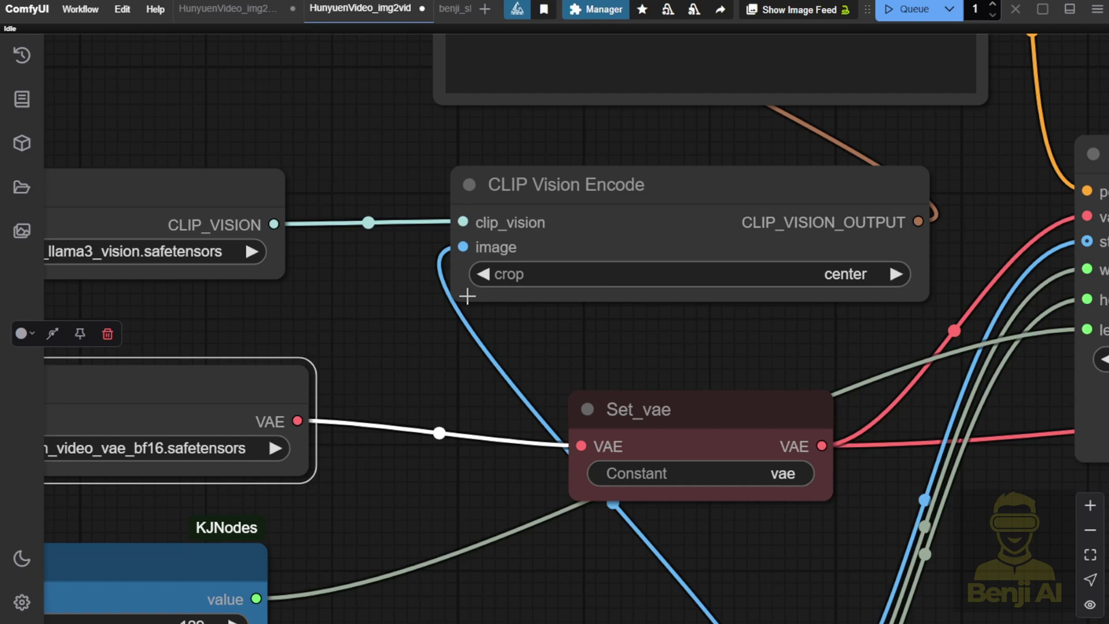
scroll(481, 367, down, 2)
drag(481, 366, 388, 121)
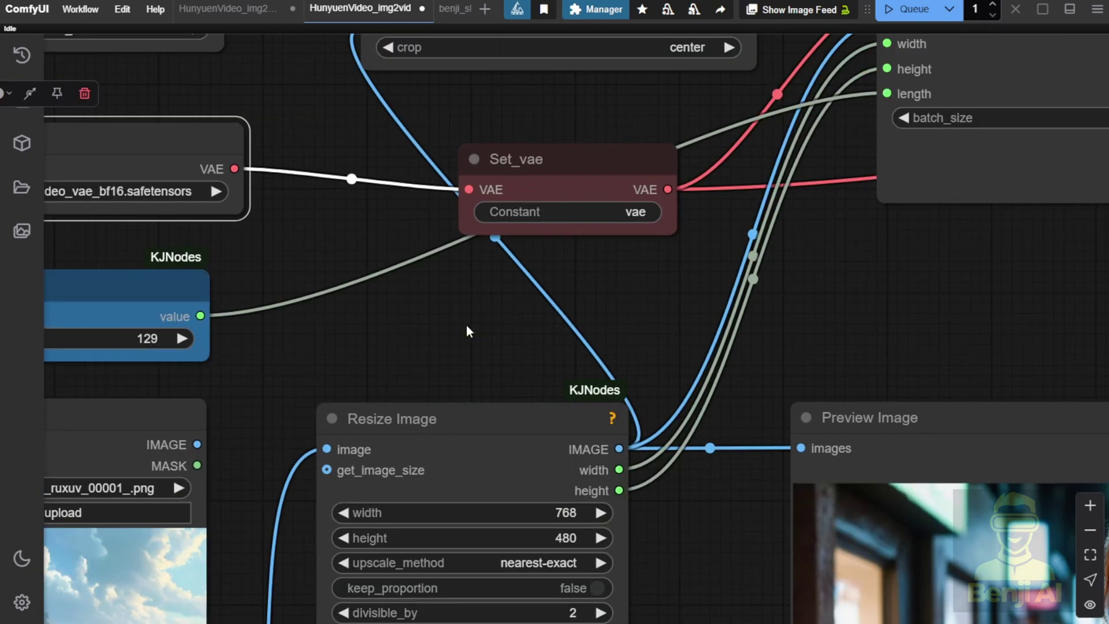
drag(449, 334, 612, 439)
scroll(551, 243, down, 2)
scroll(559, 290, up, 3)
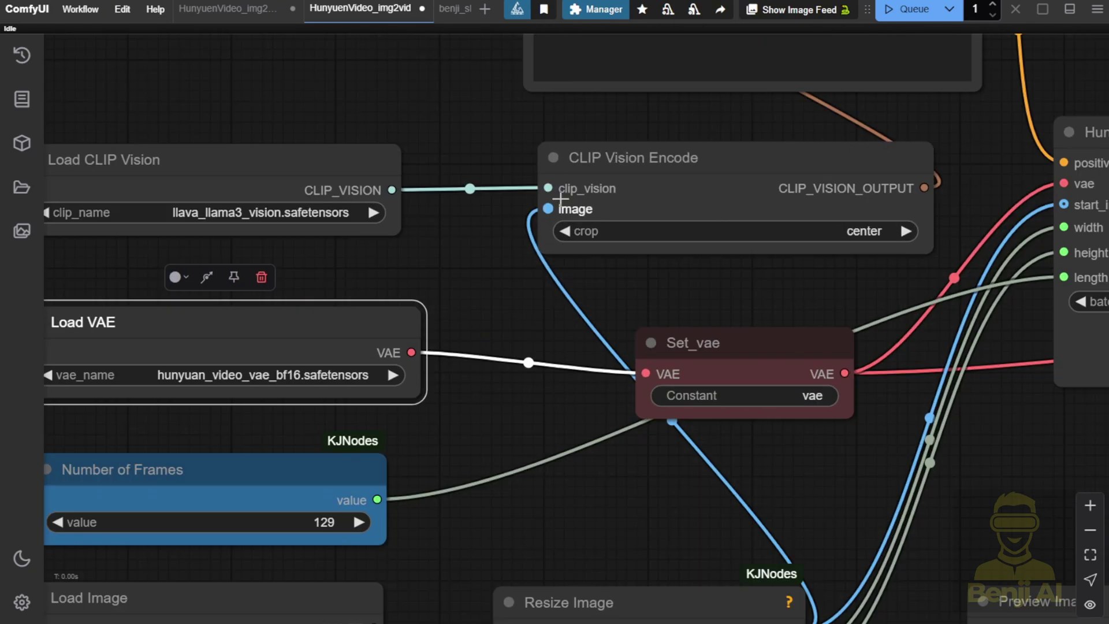
drag(658, 268, 478, 337)
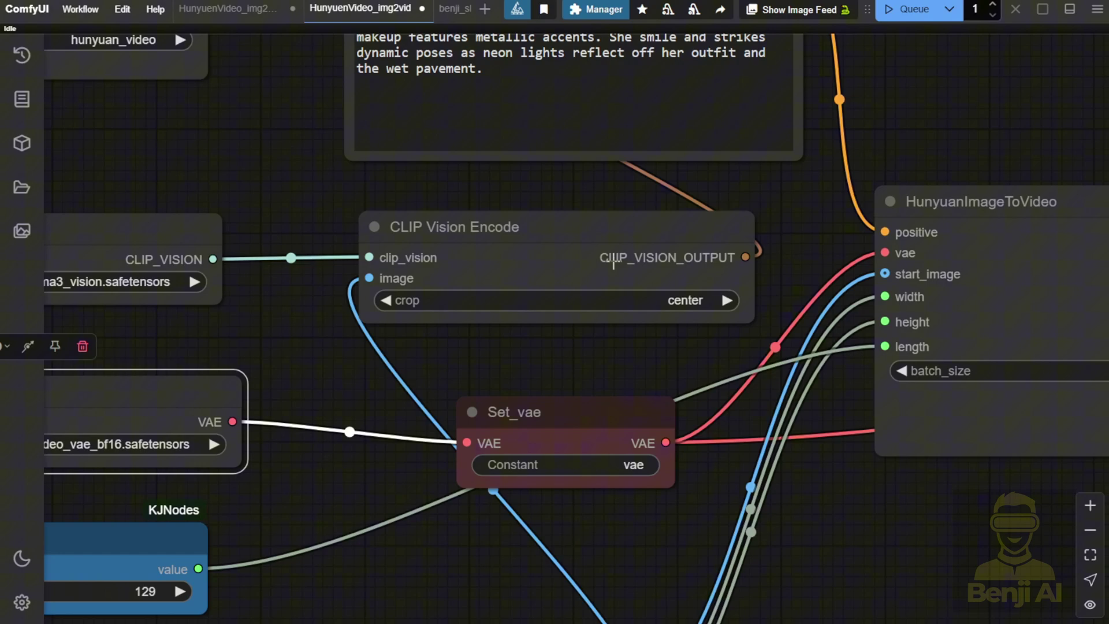
drag(793, 228, 802, 409)
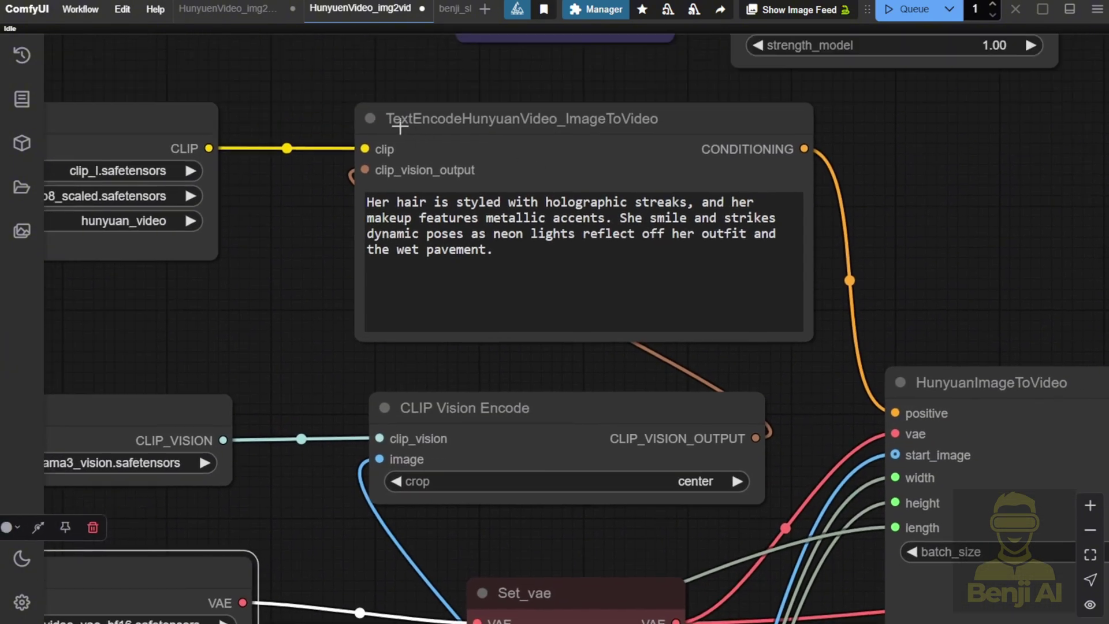
click(481, 110)
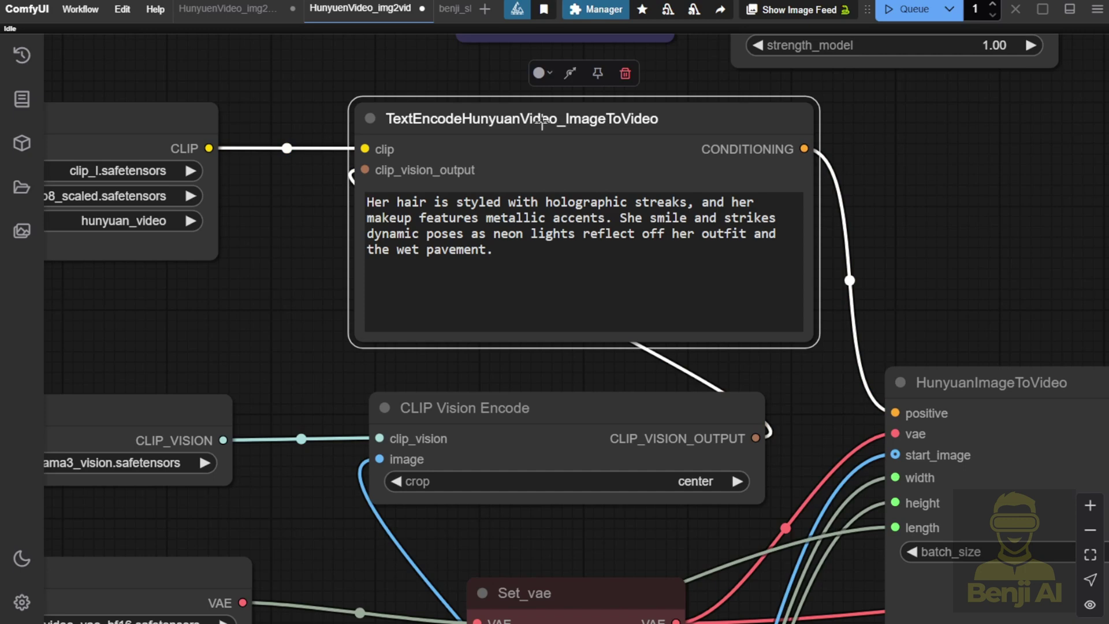
scroll(542, 121, up, 3)
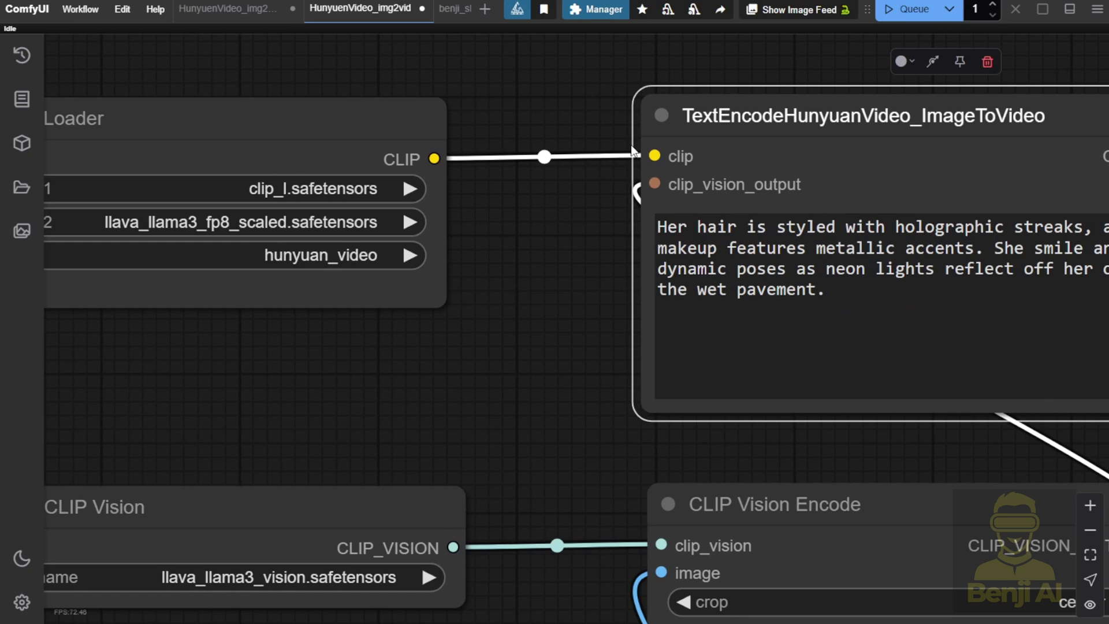
drag(633, 153, 625, 158)
key(space)
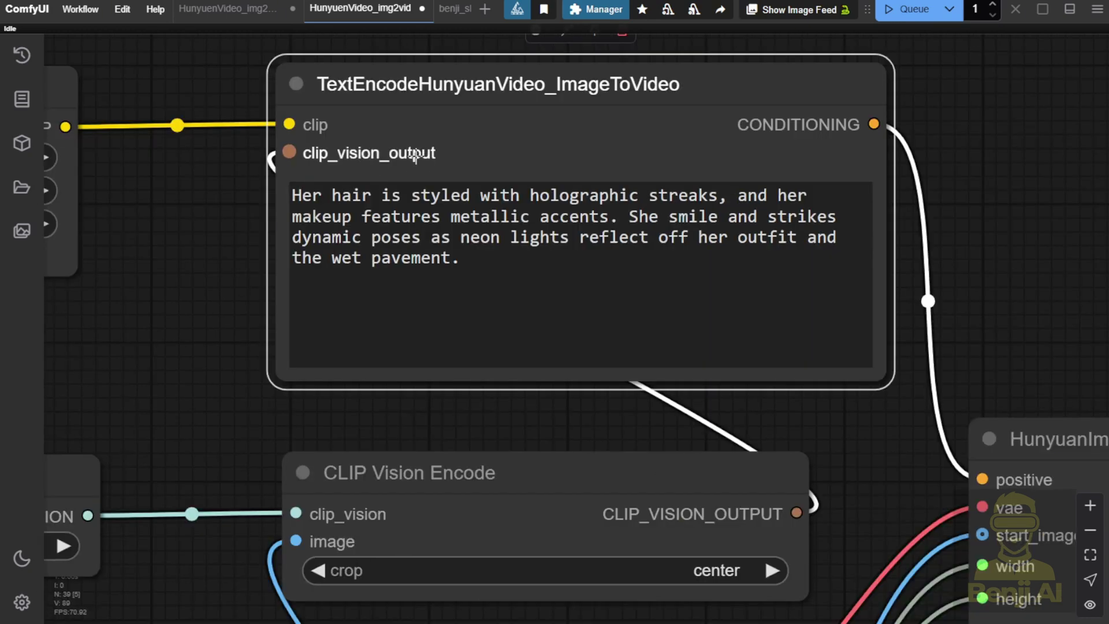
drag(858, 448, 861, 220)
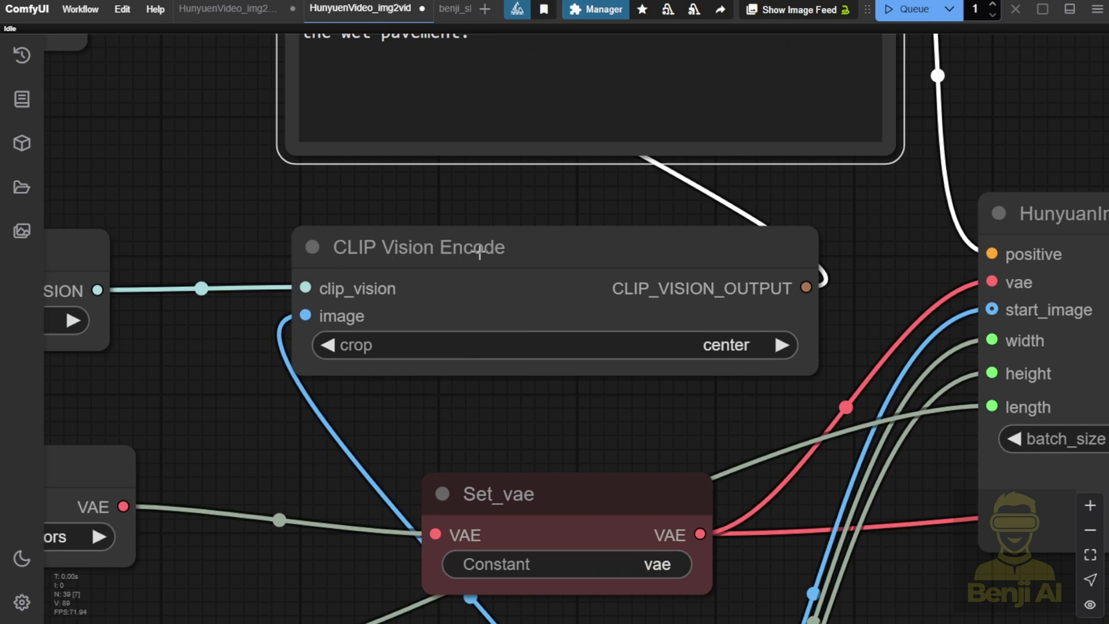
scroll(578, 129, up, 5)
scroll(578, 129, right, 5)
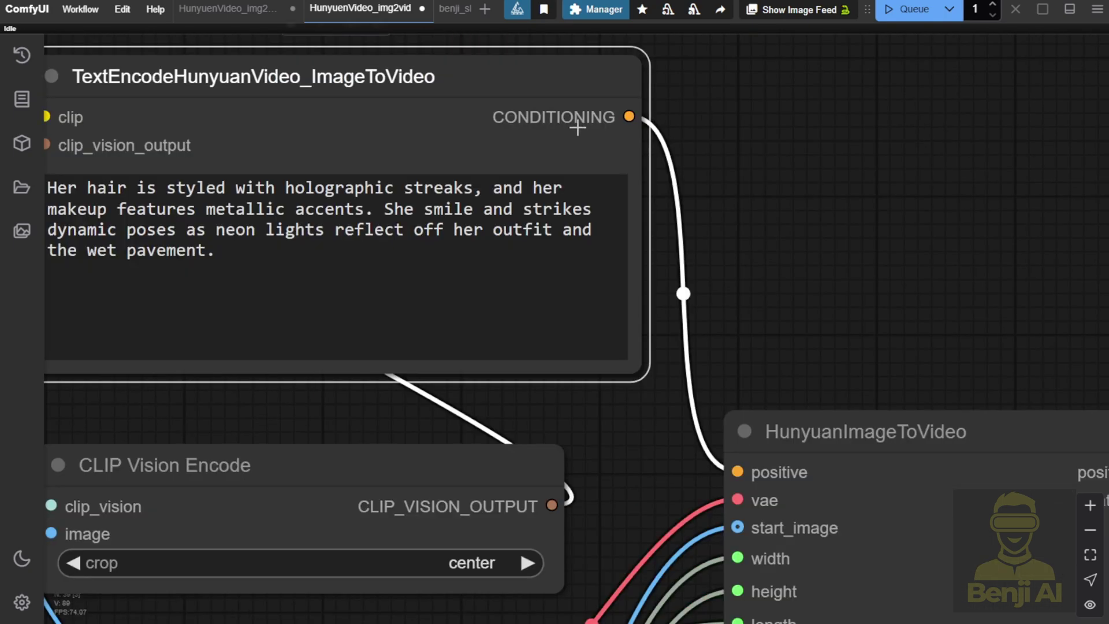
scroll(675, 131, left, 4)
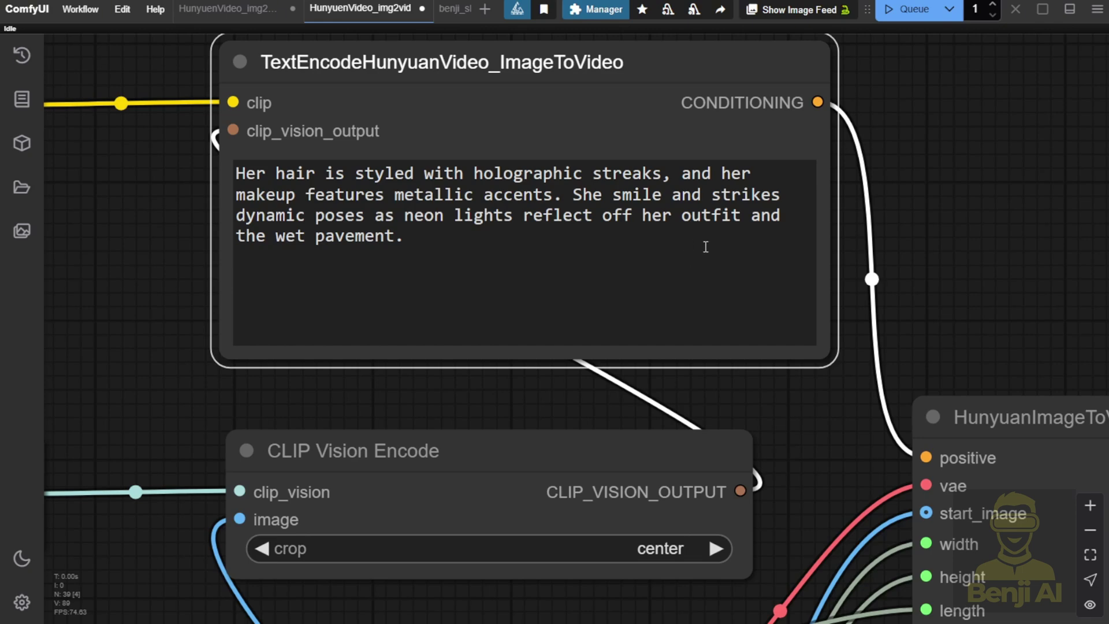
scroll(706, 247, down, 3)
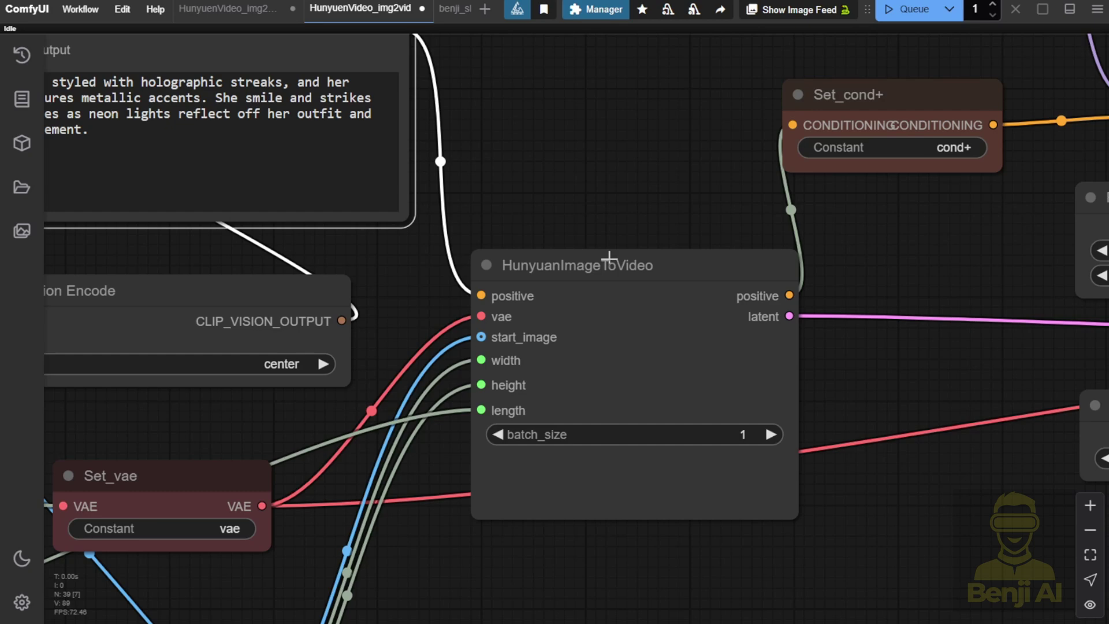
- Widen the Set_cond+ node so its two CONDITIONING labels stop overlapping
drag(672, 188, 367, 268)
drag(653, 338, 436, 334)
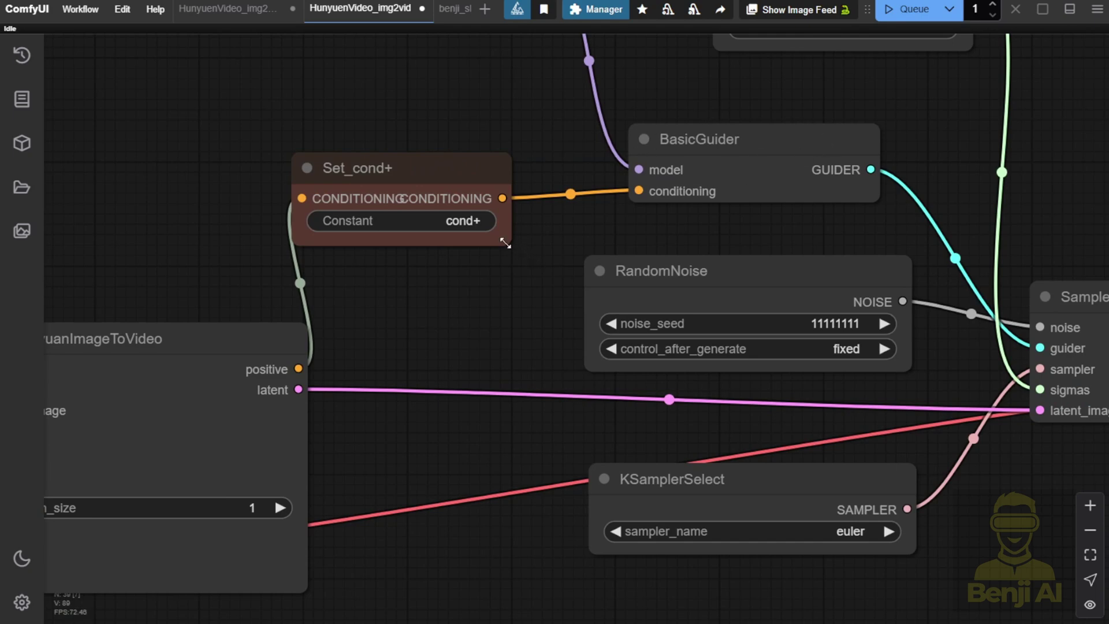
drag(505, 243, 529, 243)
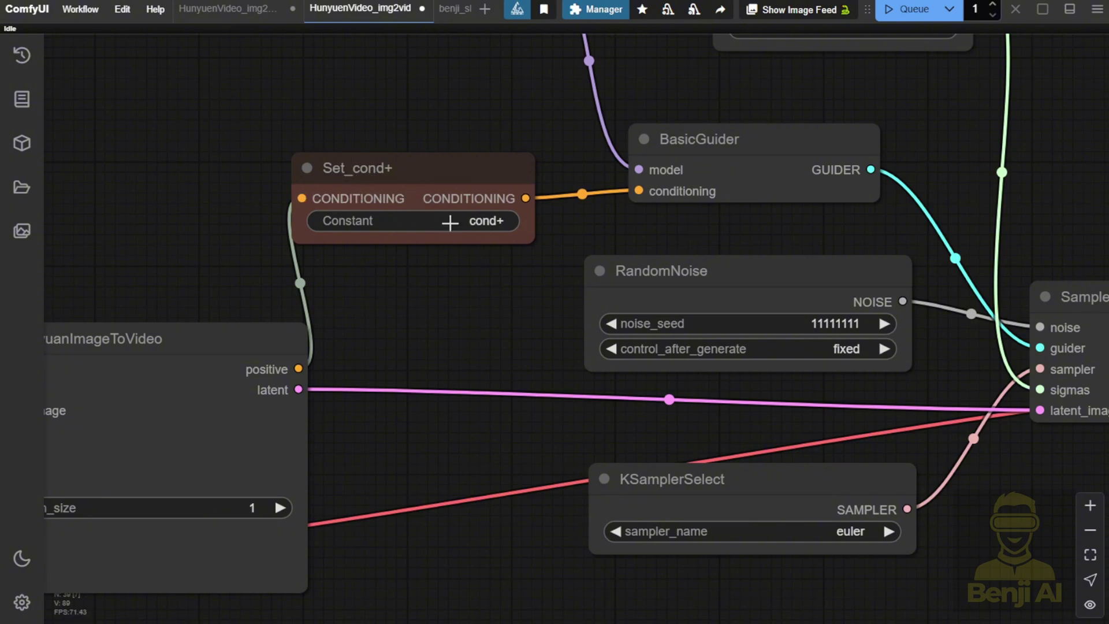
- Move KSamplerSelect slightly up, then bring TeaCache and BasicScheduler into view
drag(406, 328, 242, 296)
scroll(664, 278, down, 2)
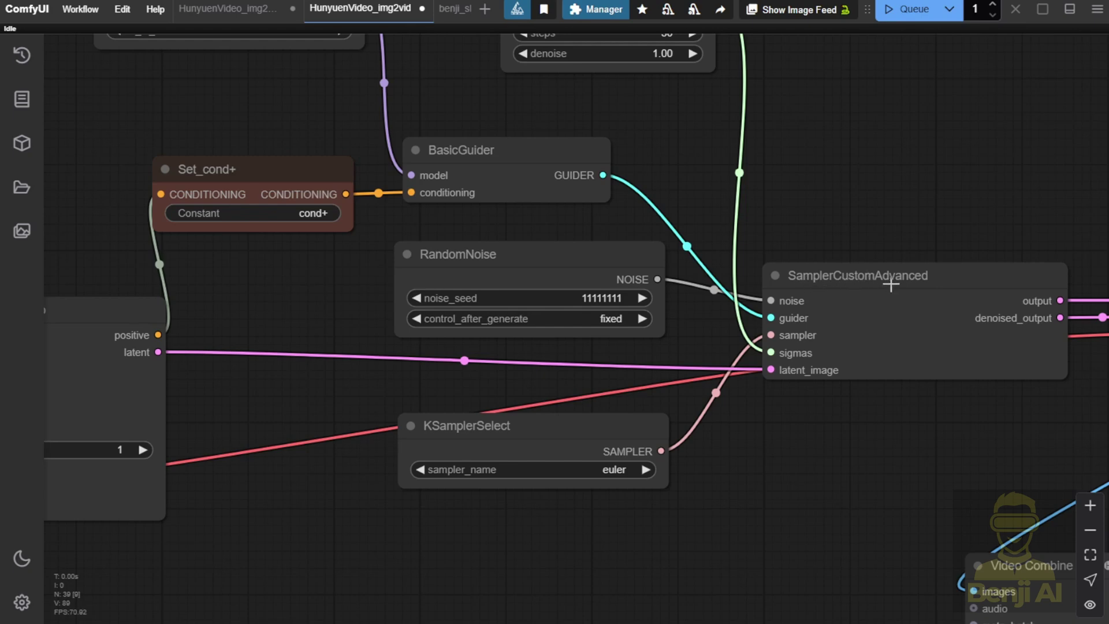
drag(891, 285, 675, 234)
click(675, 232)
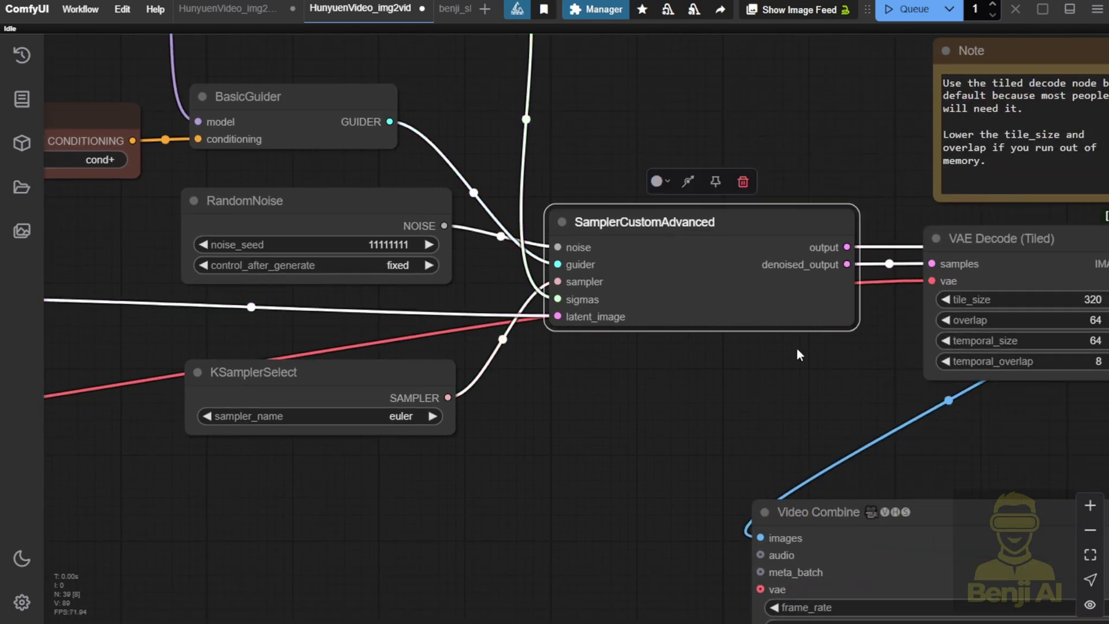
drag(577, 428, 640, 414)
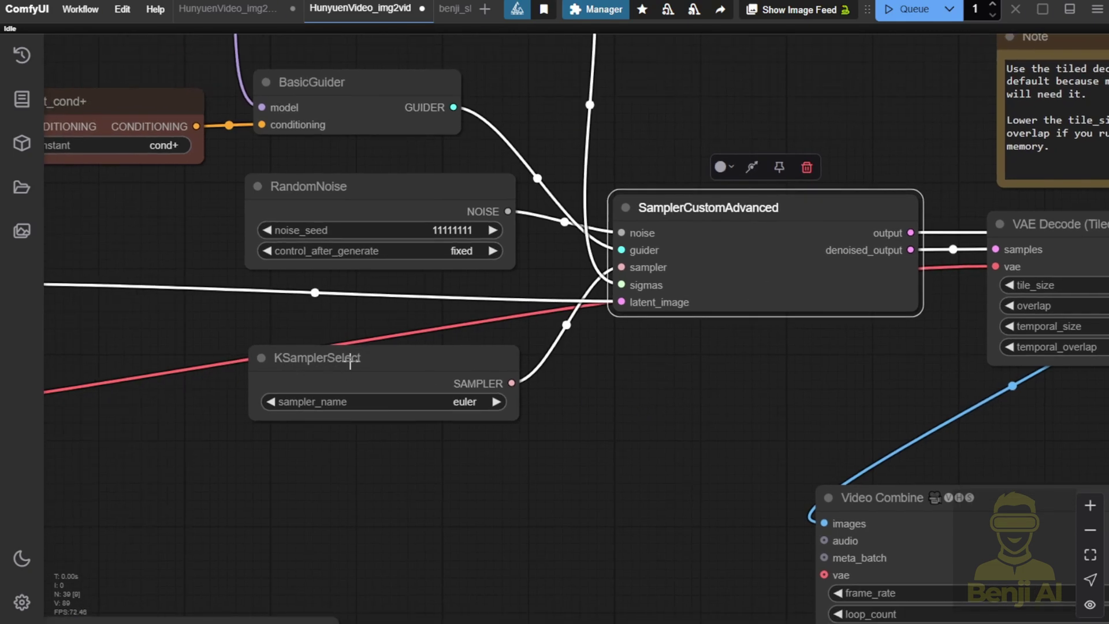
mouse_move(350, 361)
mouse_down()
mouse_move(320, 333)
mouse_move(347, 344)
mouse_up()
click(324, 186)
drag(638, 102, 655, 109)
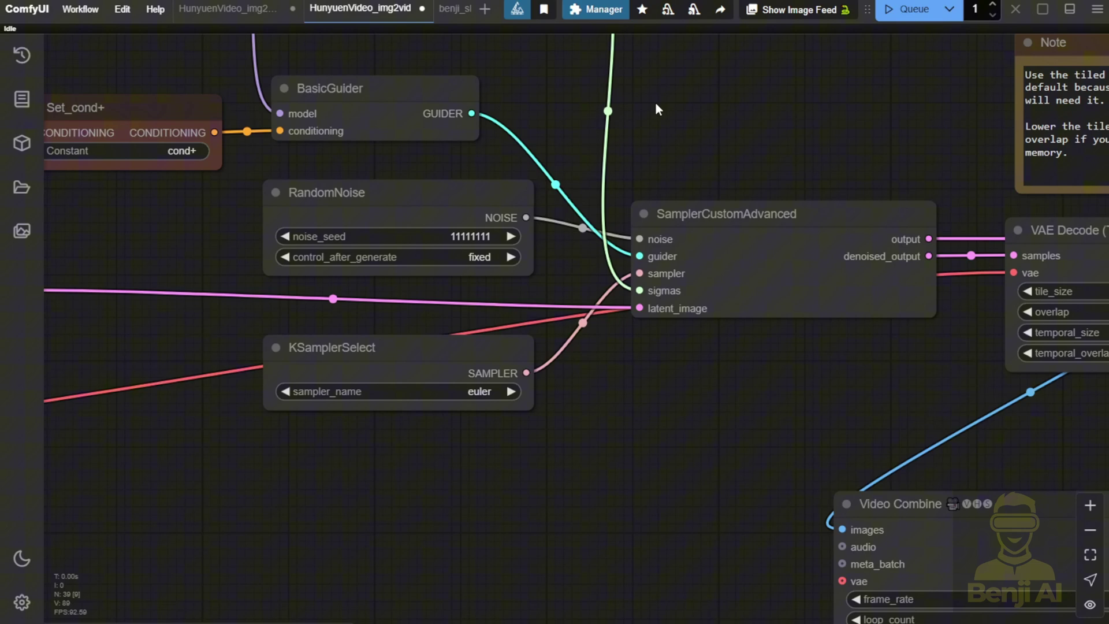
drag(655, 107, 750, 372)
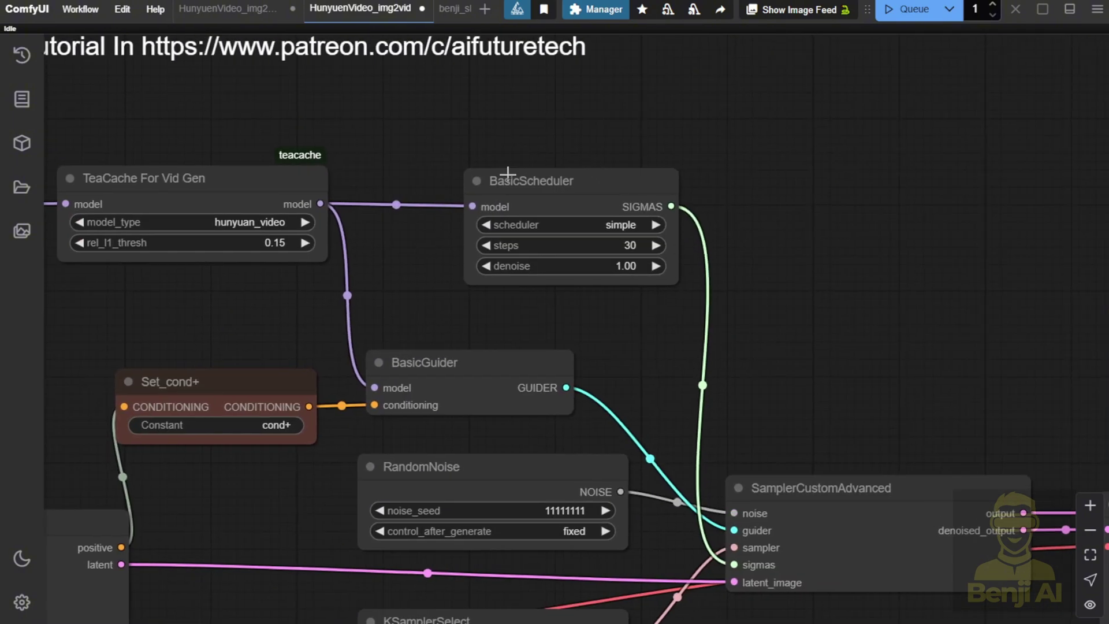
click(572, 180)
scroll(607, 231, up, 3)
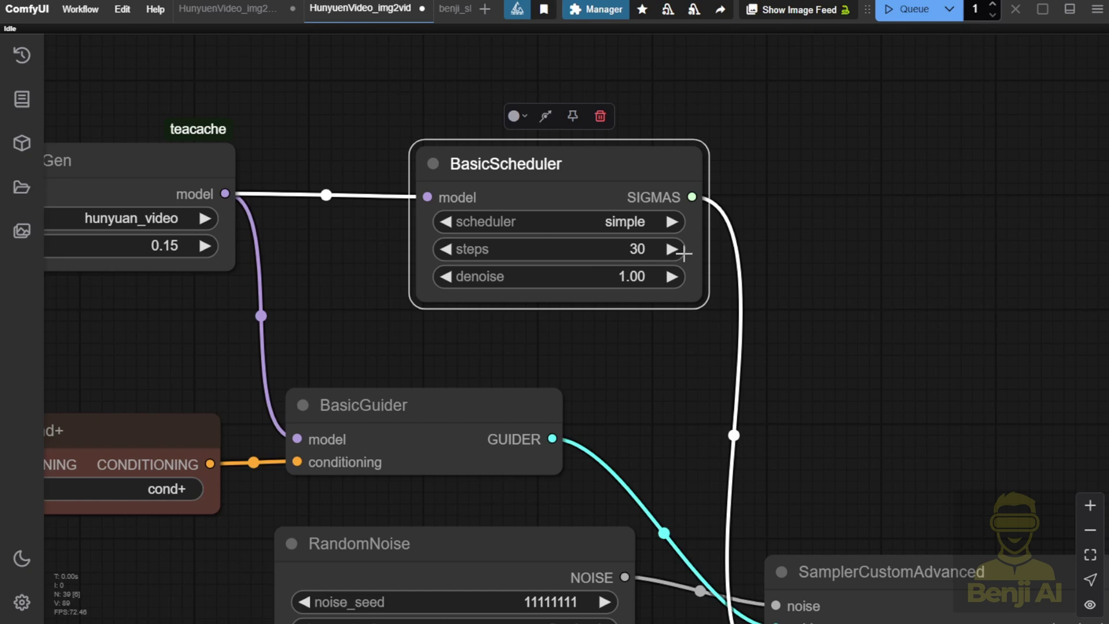
scroll(654, 289, down, 3)
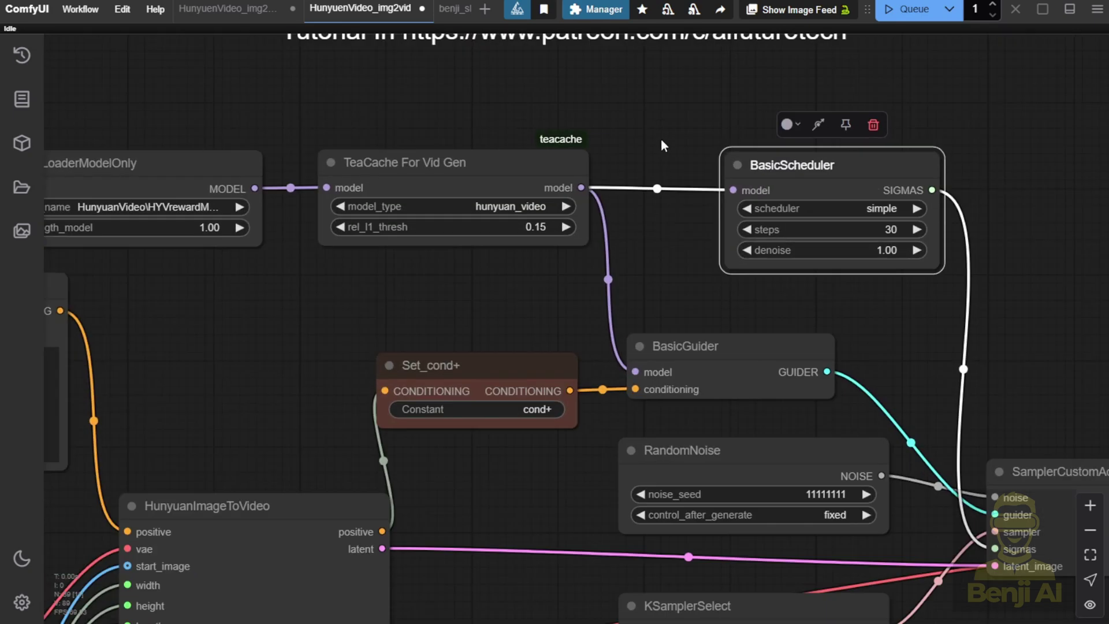
drag(299, 93, 479, 116)
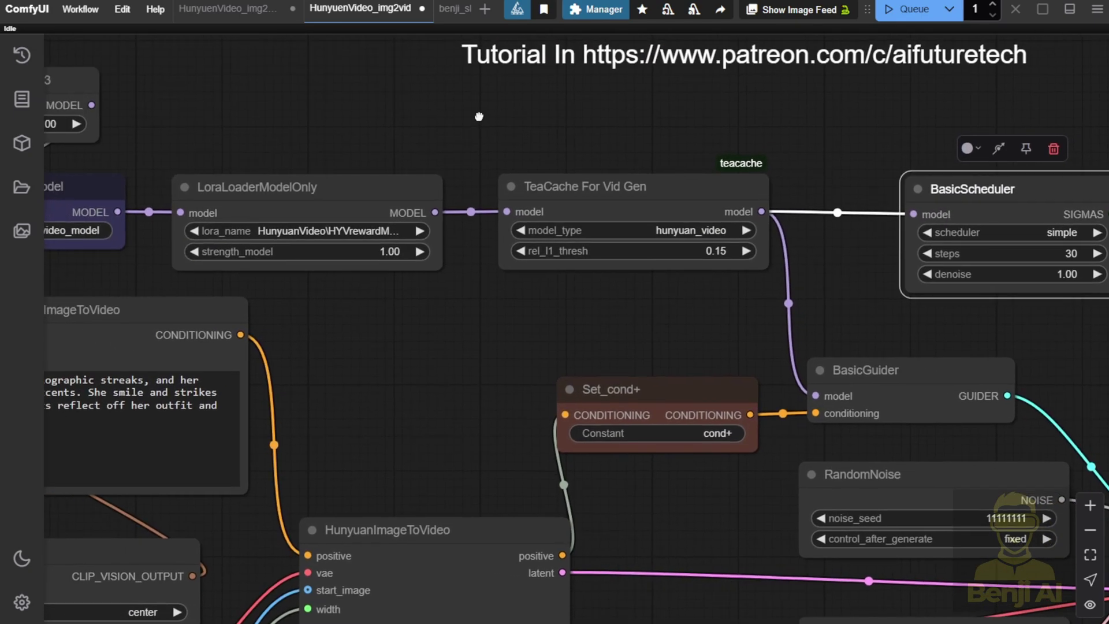
click(596, 202)
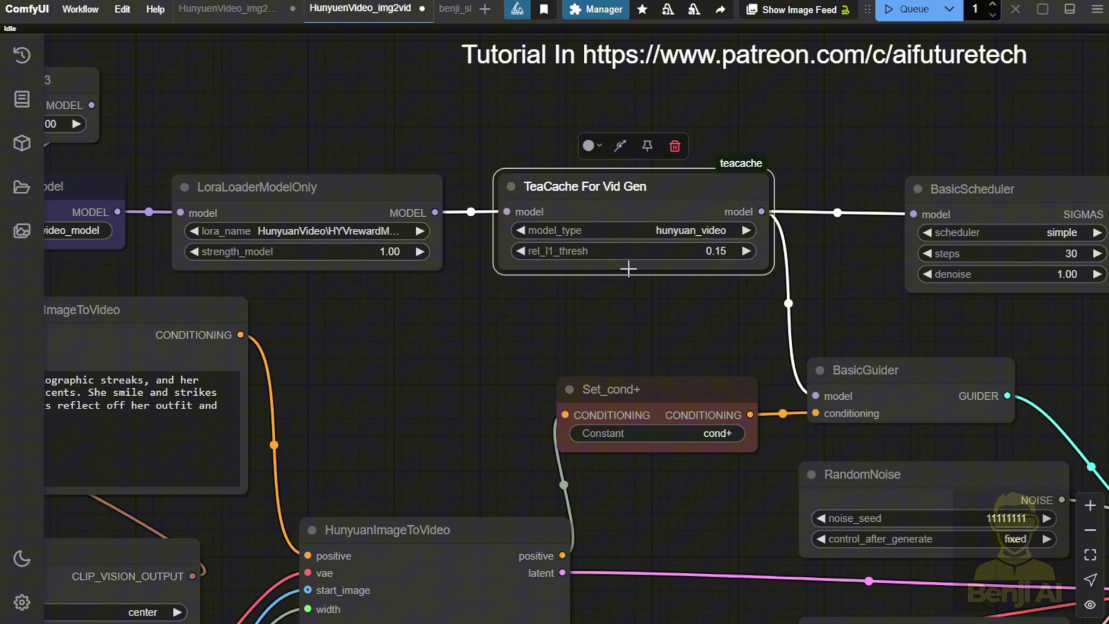
click(588, 285)
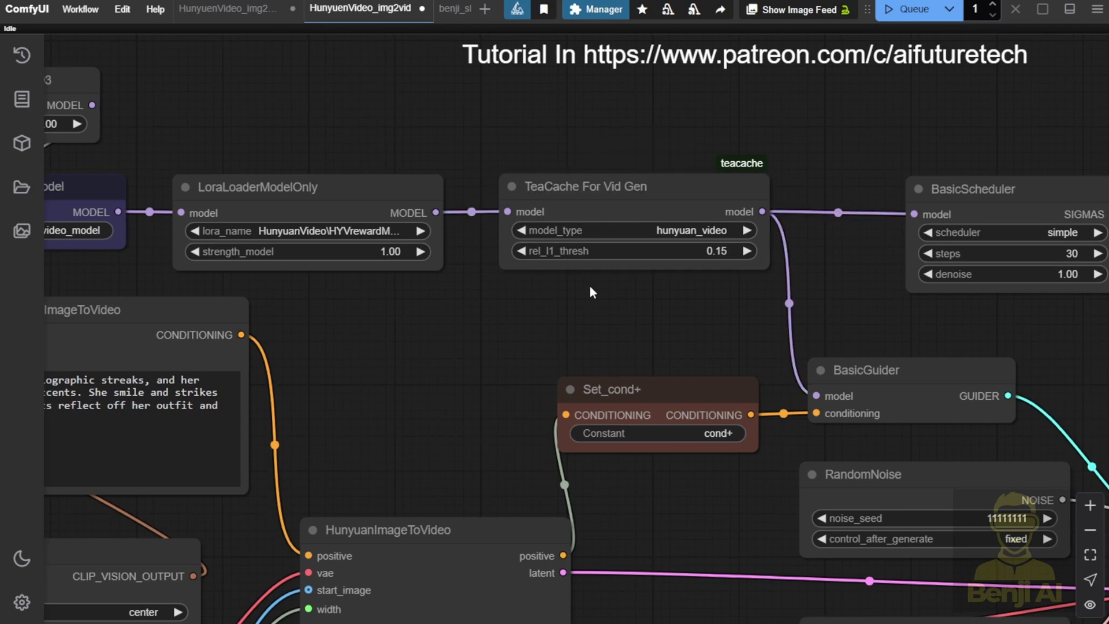
scroll(666, 181, up, 3)
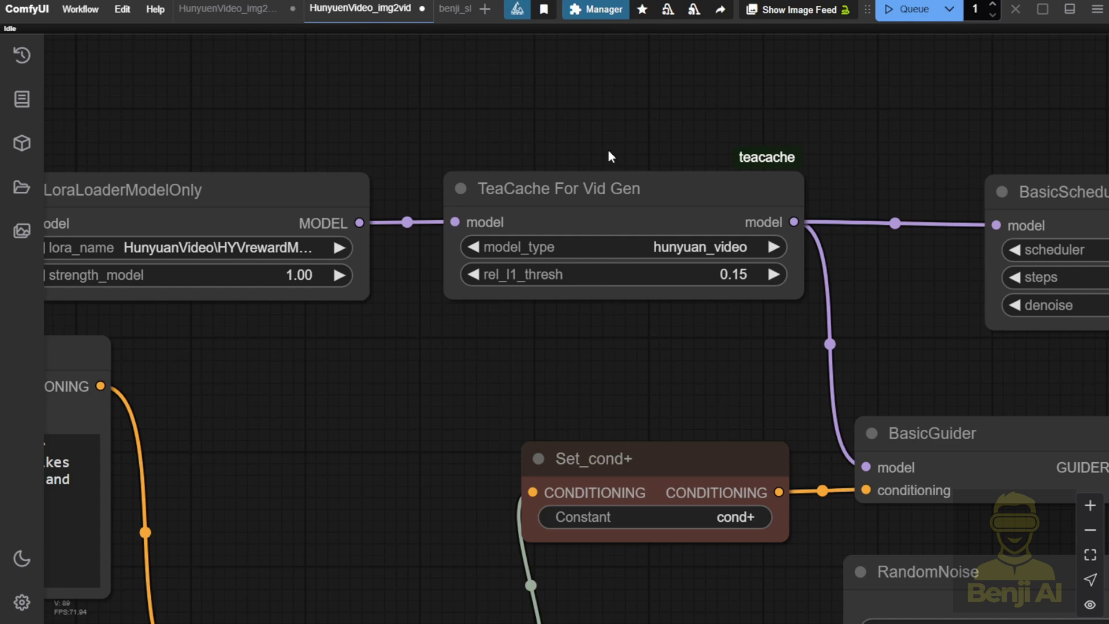
- Resize LoraLoaderModelOnly narrower and reposition it, then pan left to the model loader nodes
drag(608, 150, 934, 146)
drag(693, 289, 774, 280)
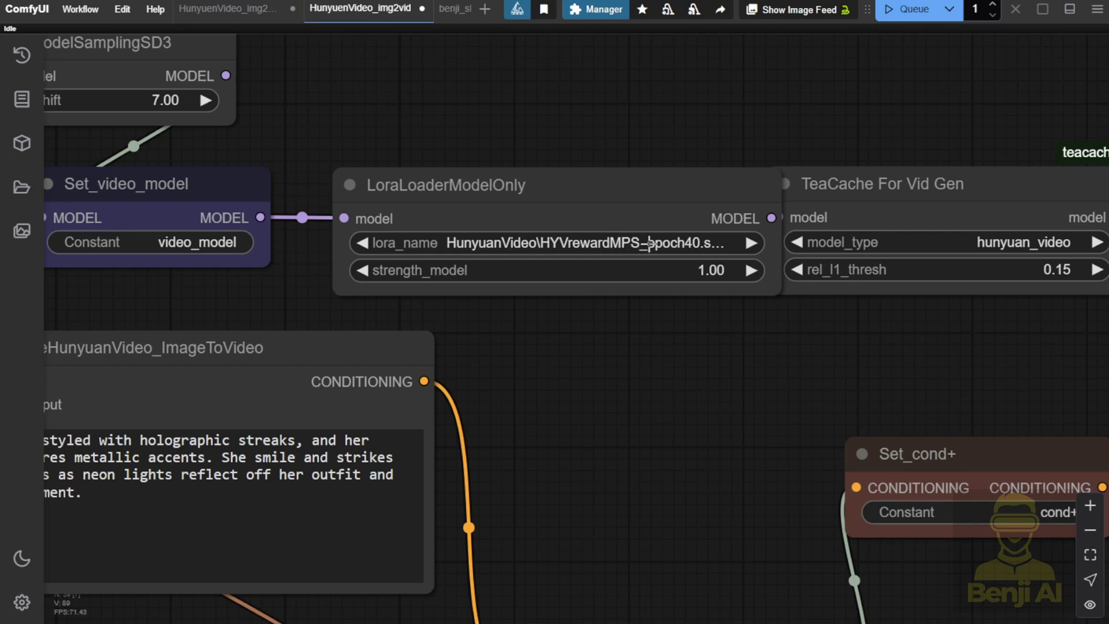
drag(629, 192, 581, 188)
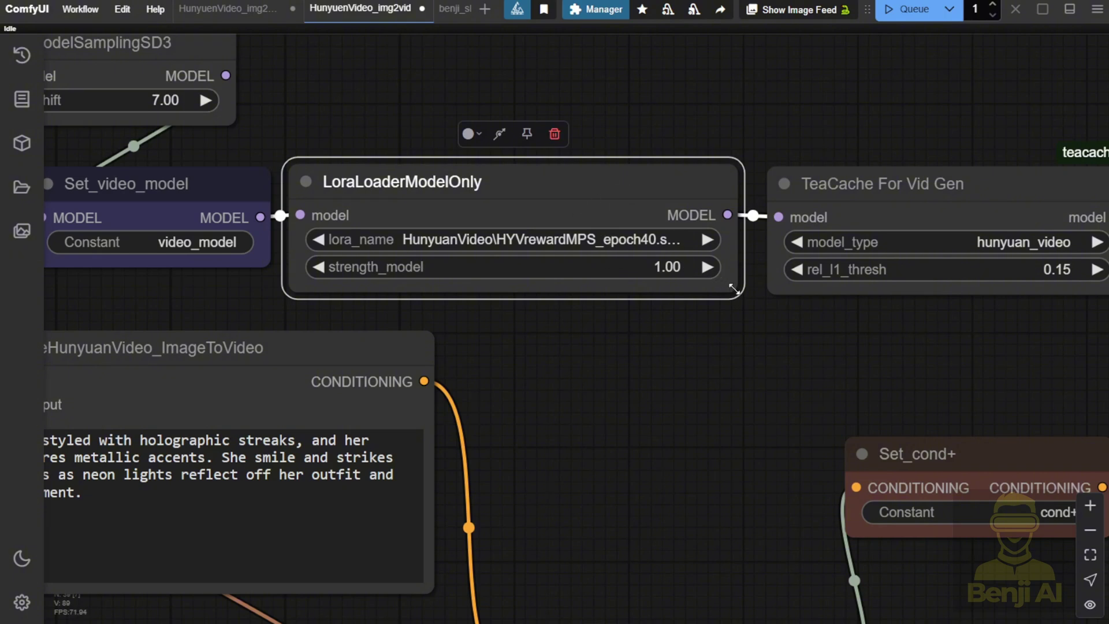
drag(733, 288, 662, 281)
drag(517, 182, 562, 182)
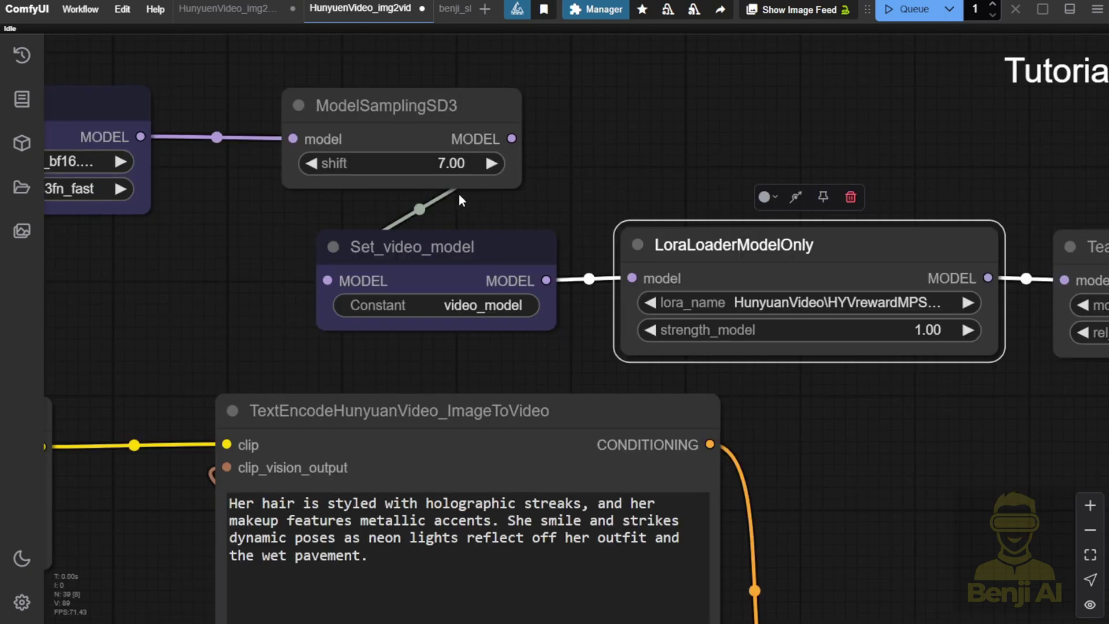
drag(178, 253, 725, 254)
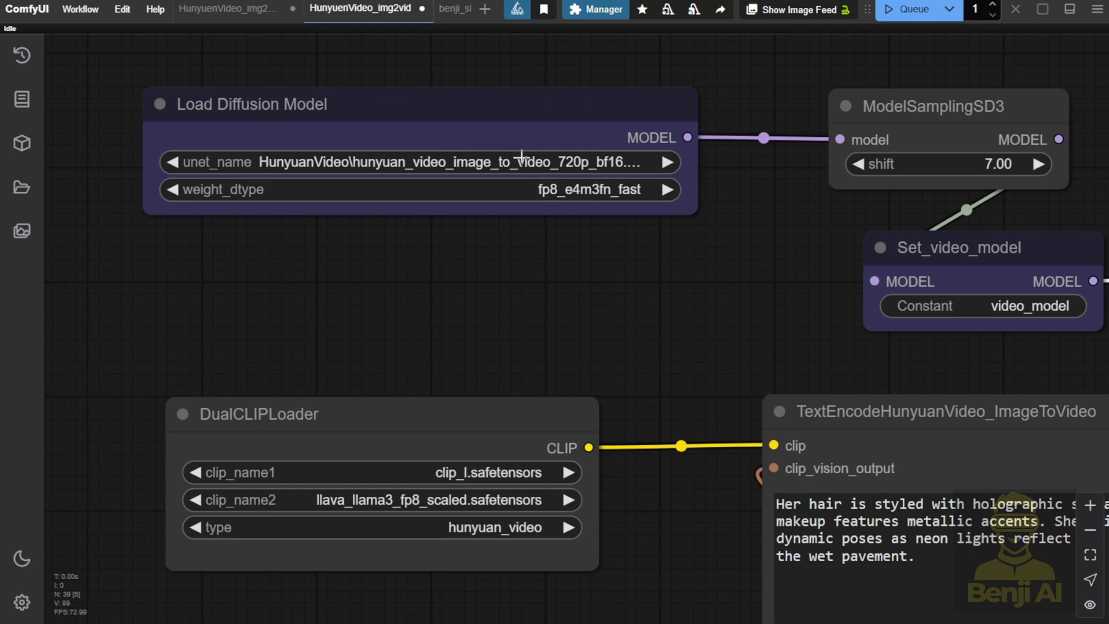
- Widen Load Diffusion Model to read hunyuan_video_image_to_video_720p_bf16.safetensors, leaving weight_dtype unchanged
drag(693, 199, 772, 197)
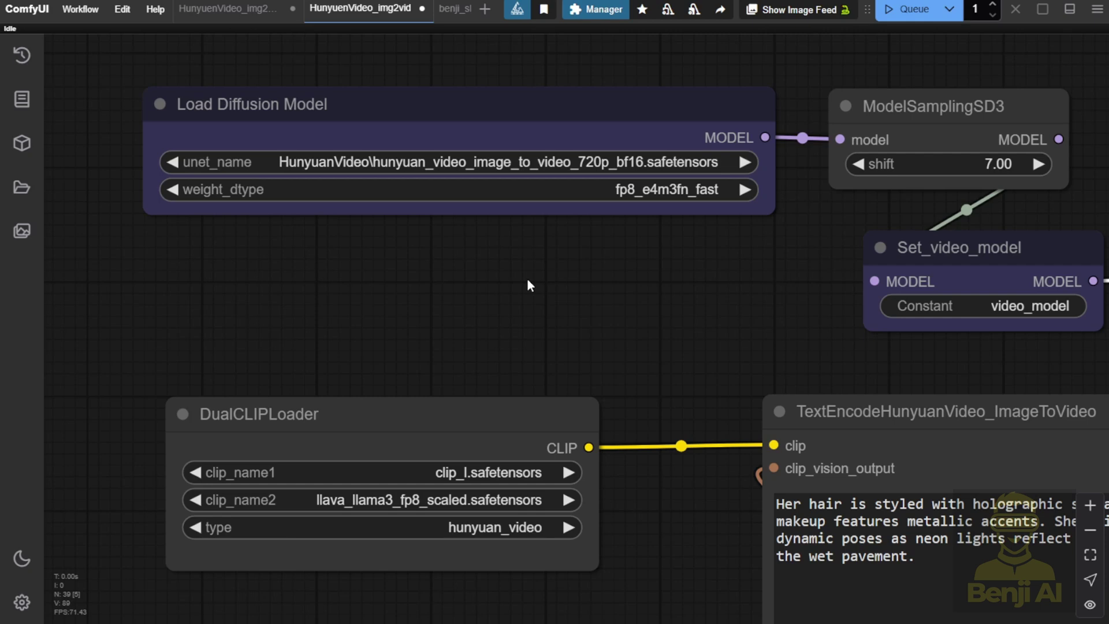
click(647, 191)
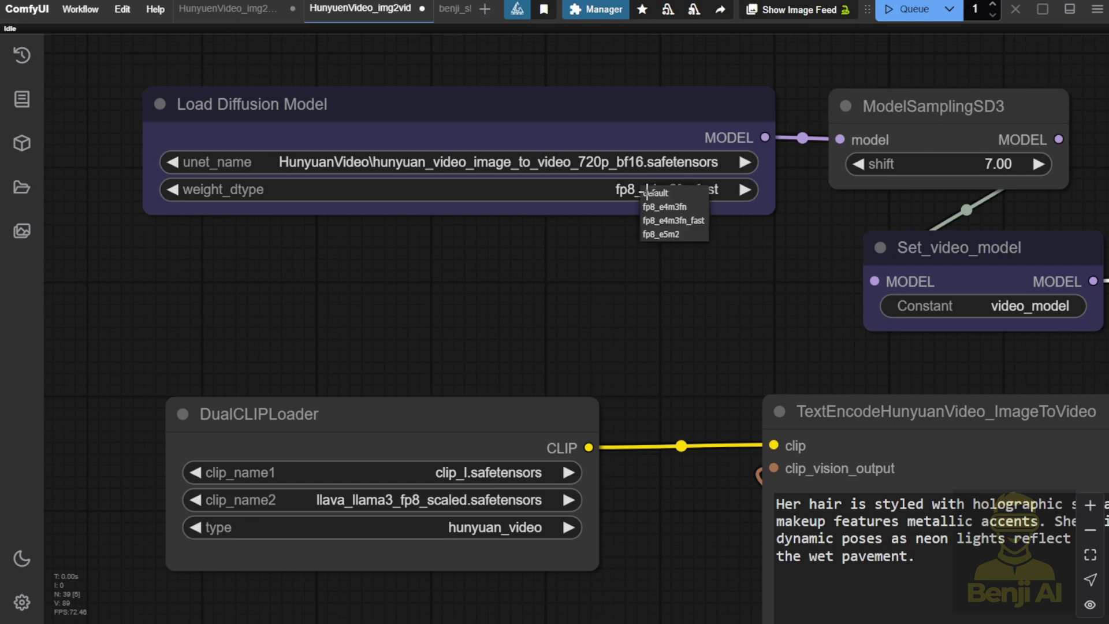
click(625, 325)
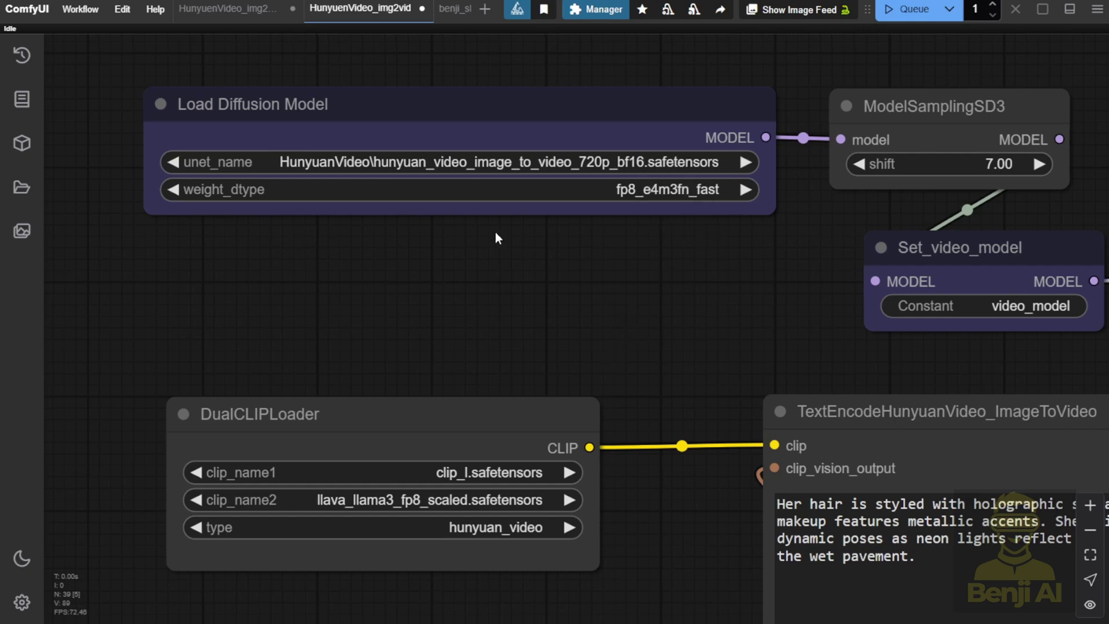
scroll(689, 209, down, 5)
scroll(585, 377, up, 2)
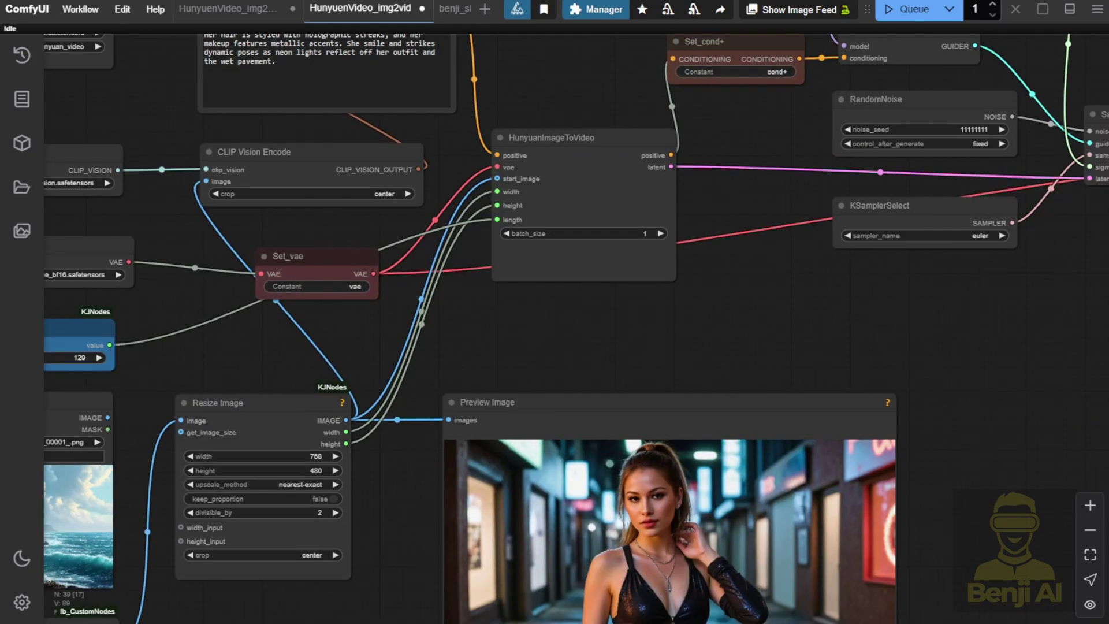
drag(585, 377, 587, 115)
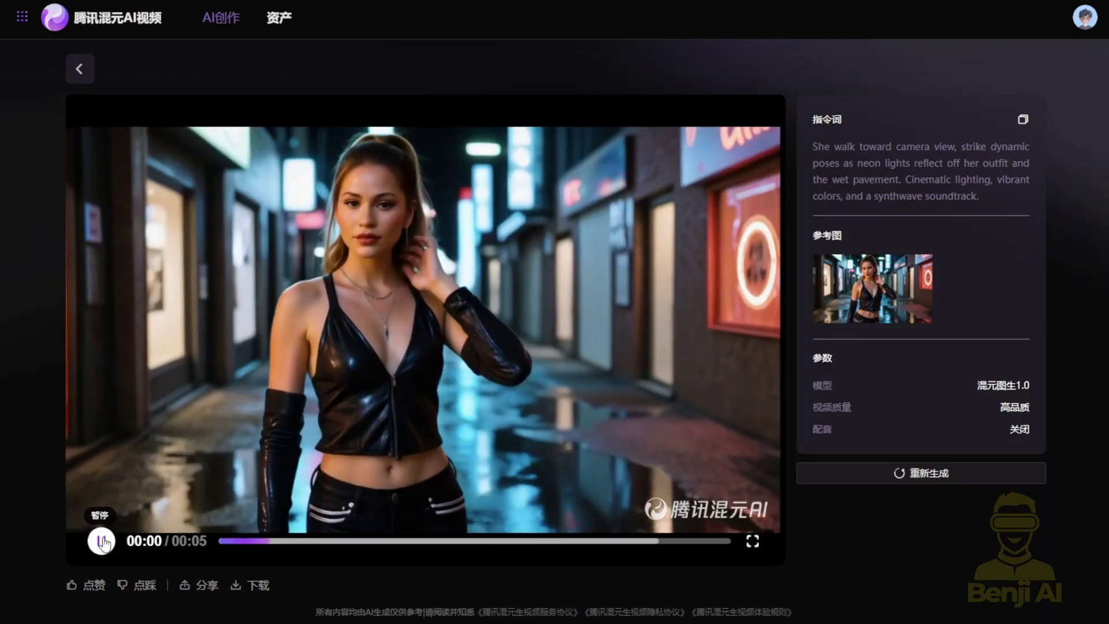
- Replay the official neon-street woman video from 00:00 on the Hunyuan site
click(101, 541)
click(227, 542)
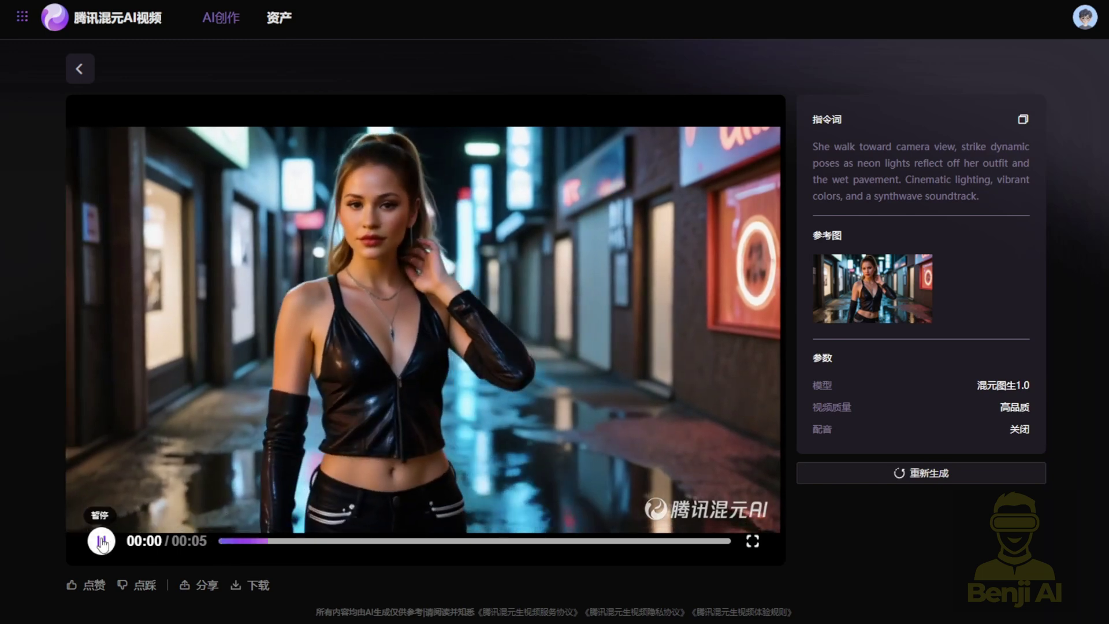
click(101, 541)
click(101, 541)
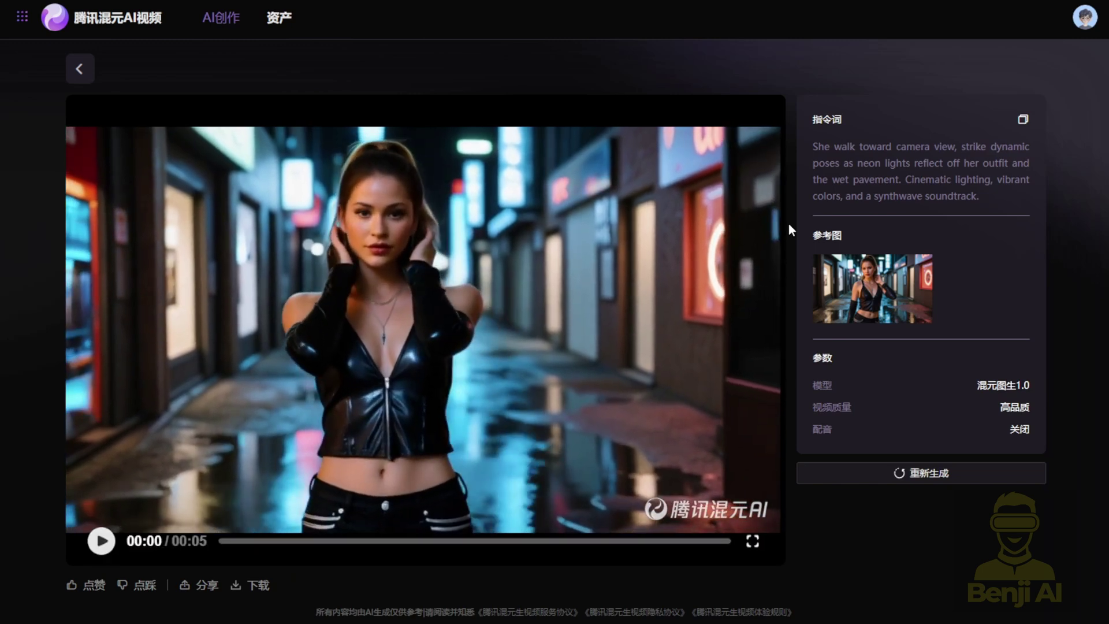
click(97, 551)
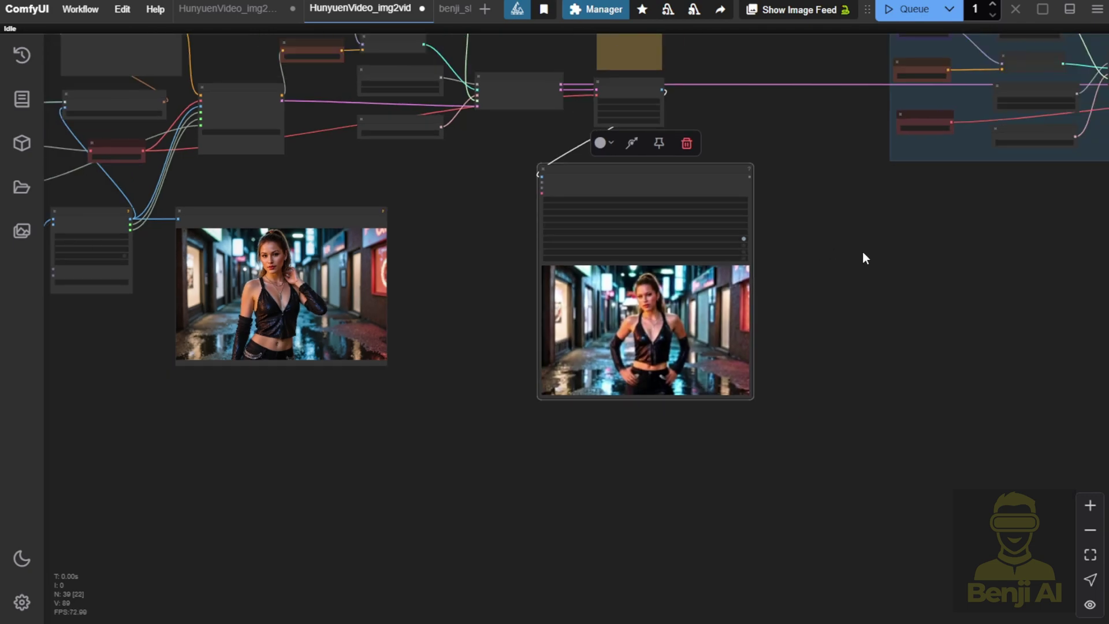
- Zoom in on the Sampling 2 group, then pan right to show the Sampling 1 output nodes beside it
drag(862, 258, 627, 379)
scroll(605, 381, up, 1)
drag(755, 339, 389, 366)
scroll(605, 382, up, 3)
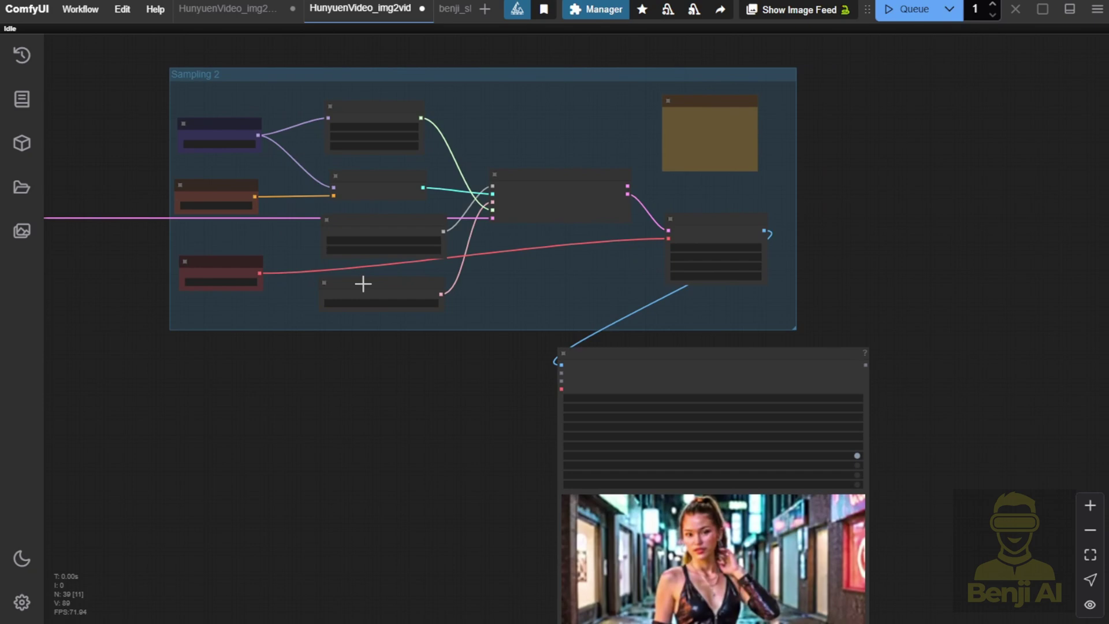
scroll(362, 283, up, 3)
drag(387, 457, 783, 452)
scroll(364, 495, down, 1)
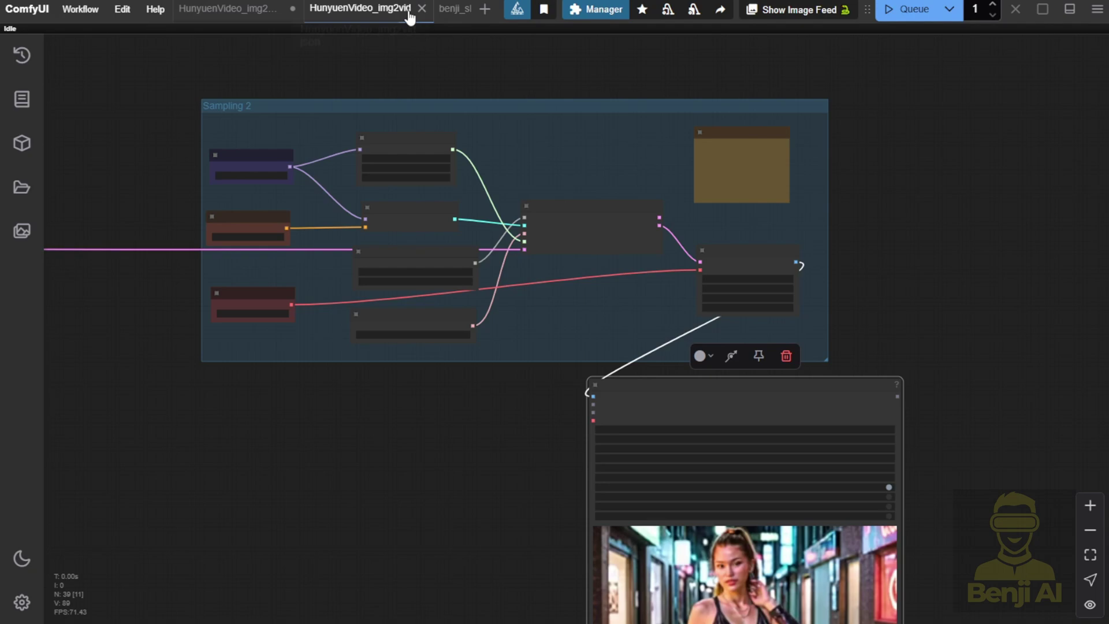
- Switch to the Skyreels workflow and raise its Sampling 2 group with the video preview into view
click(454, 9)
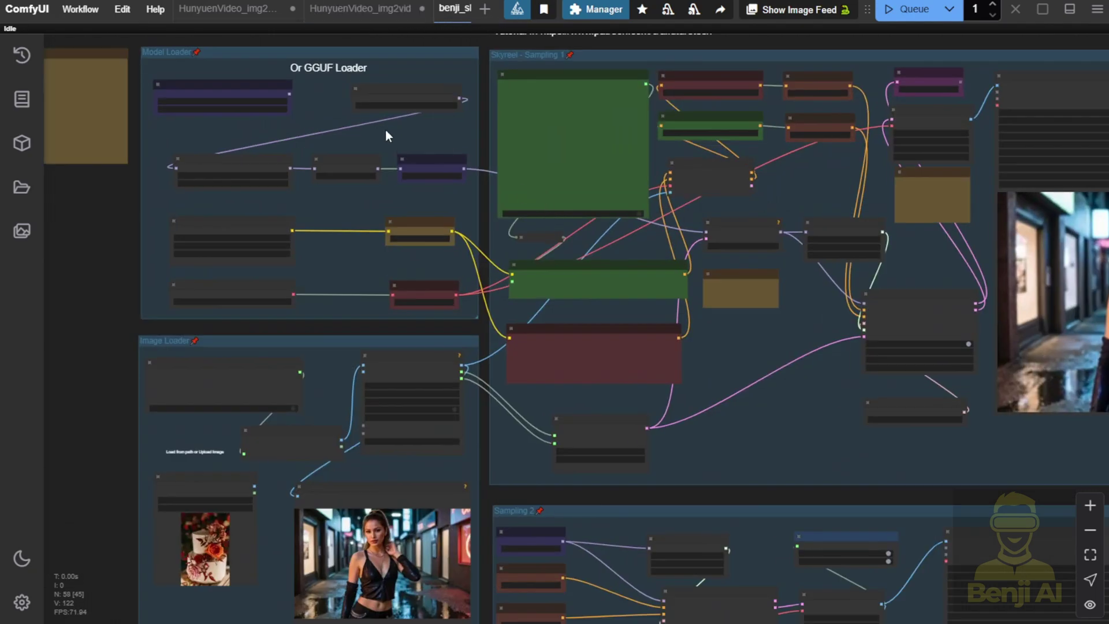
scroll(386, 129, up, 6)
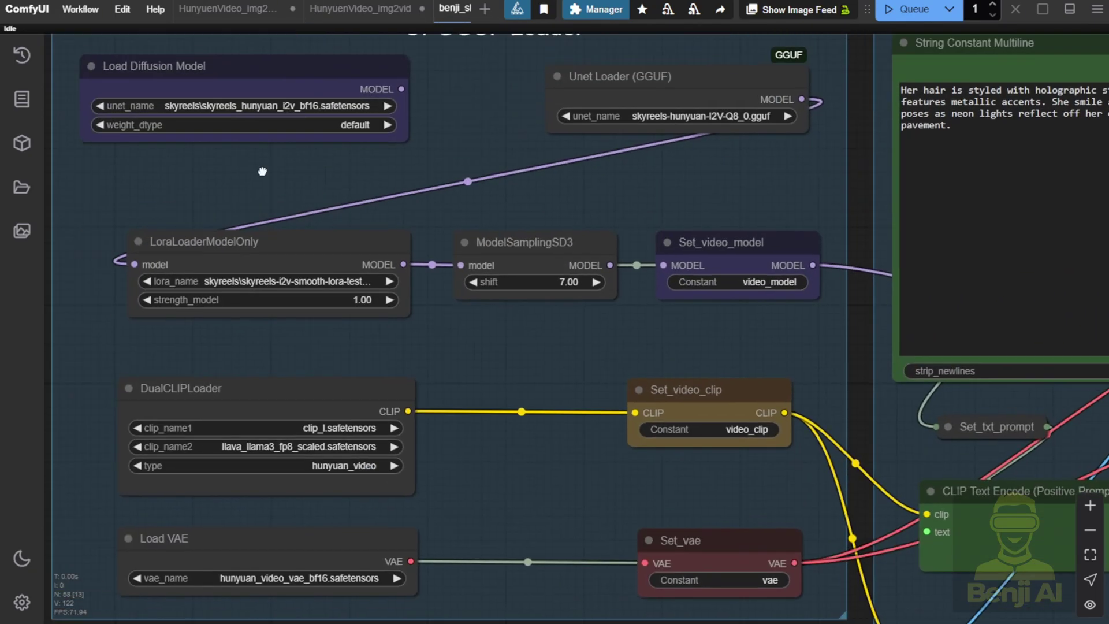
drag(263, 172, 269, 173)
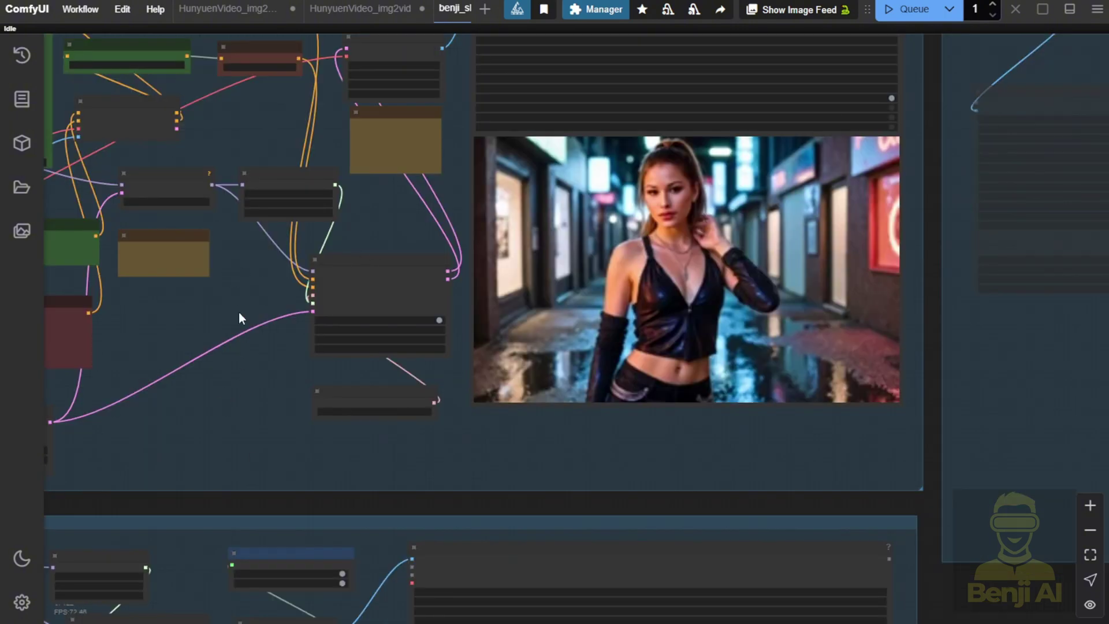
scroll(307, 481, down, 2)
drag(334, 456, 438, 354)
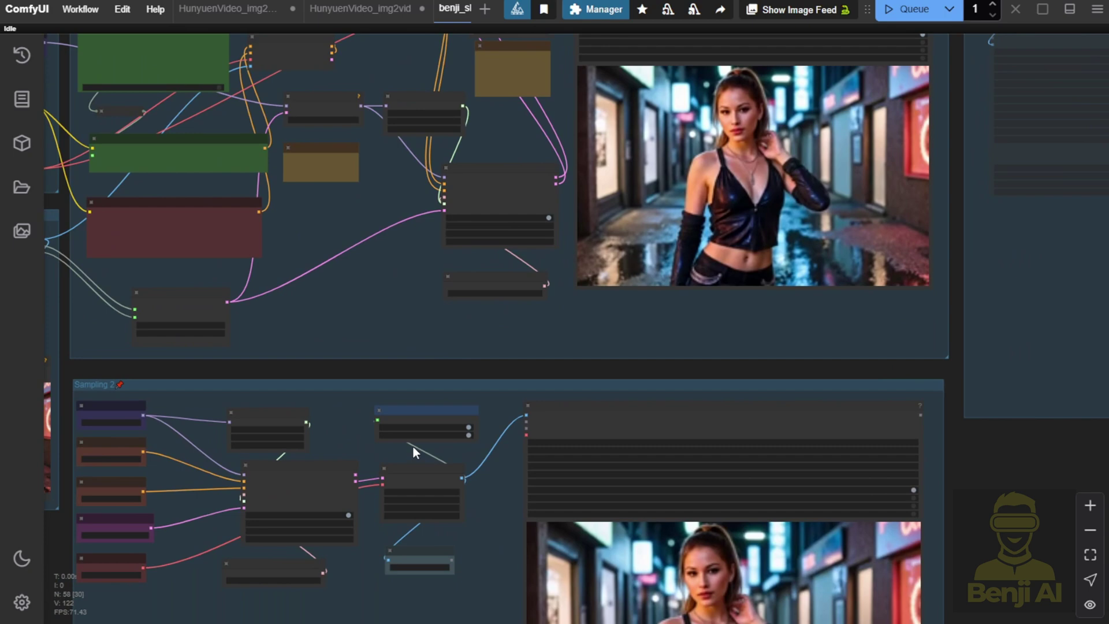
drag(359, 459, 265, 319)
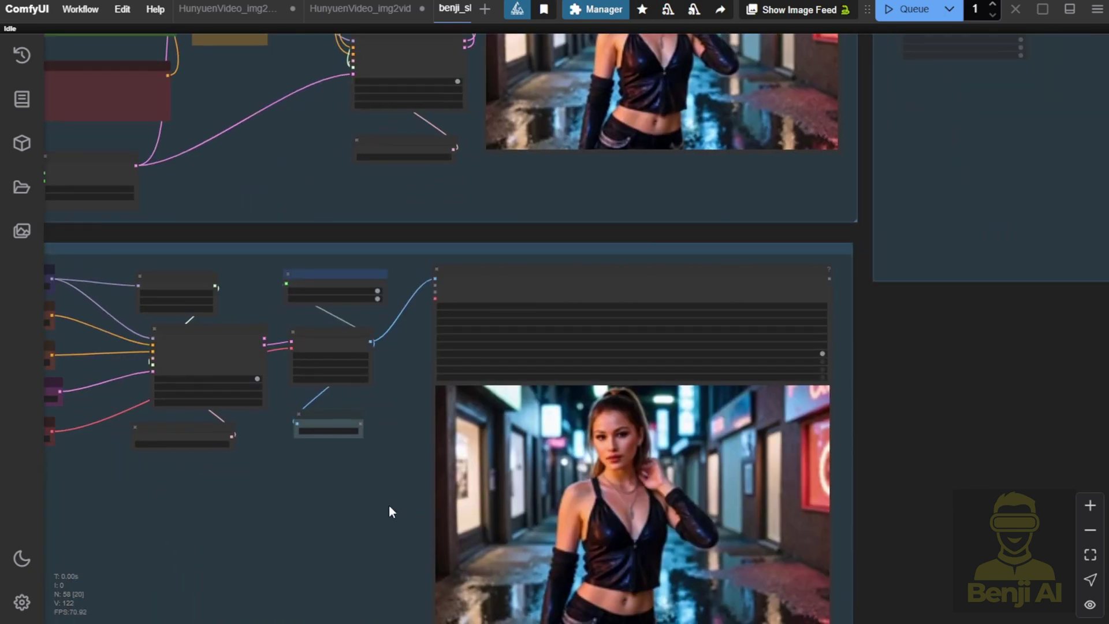
drag(387, 504, 387, 463)
- Open the Sampling 2 Video Combine clip in full preview, then view the Skyreels sampling nodes above
right_click(550, 459)
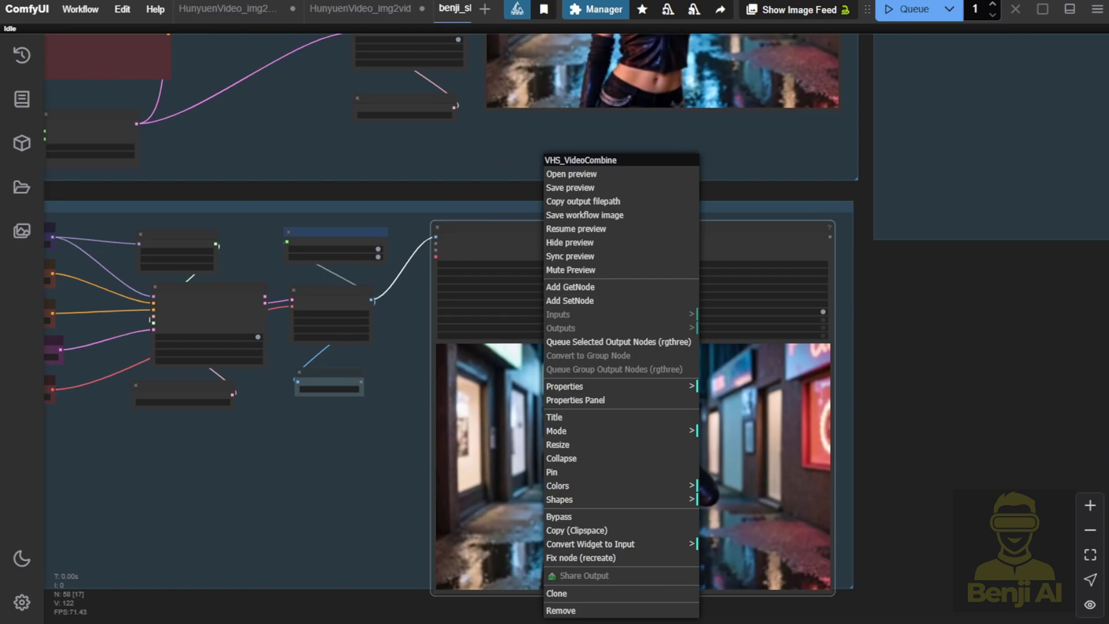
click(571, 174)
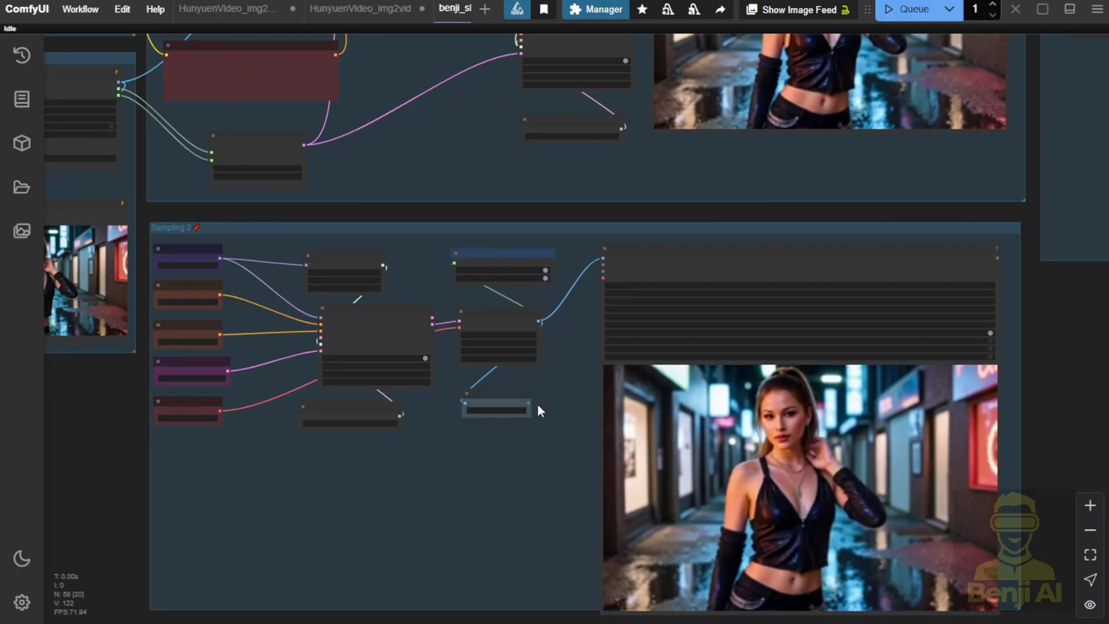
scroll(445, 503, up, 3)
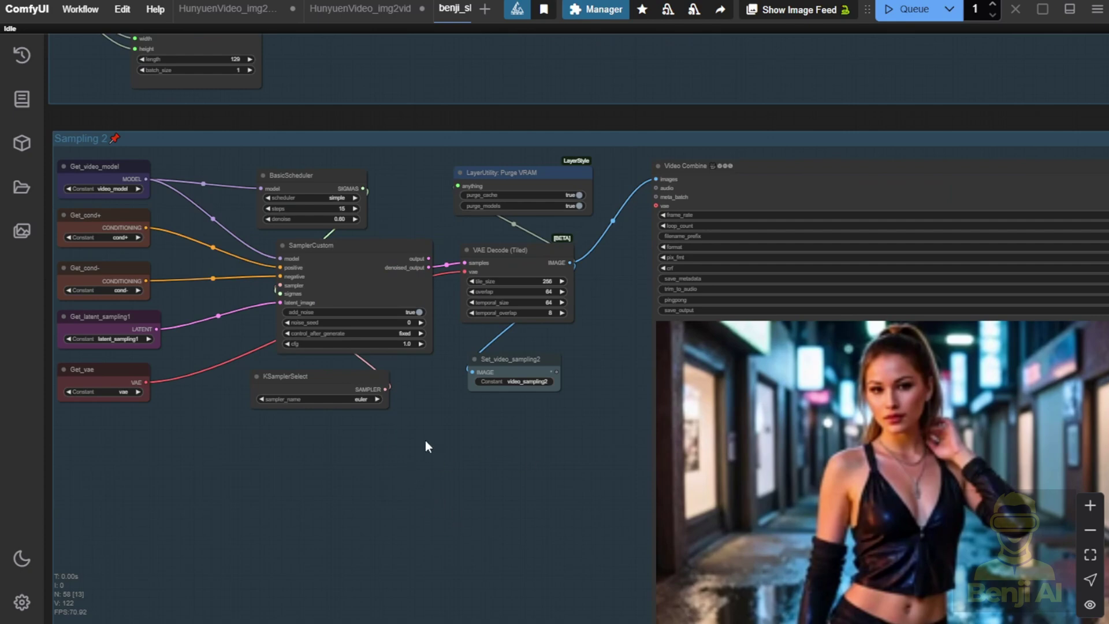
drag(358, 115, 575, 528)
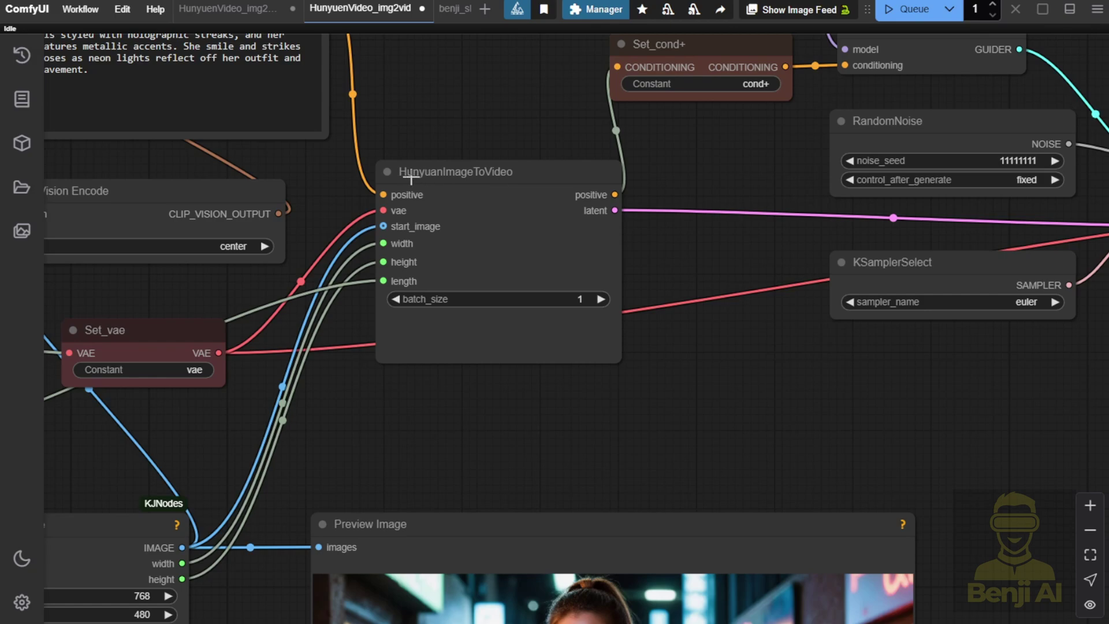
scroll(629, 418, down, 4)
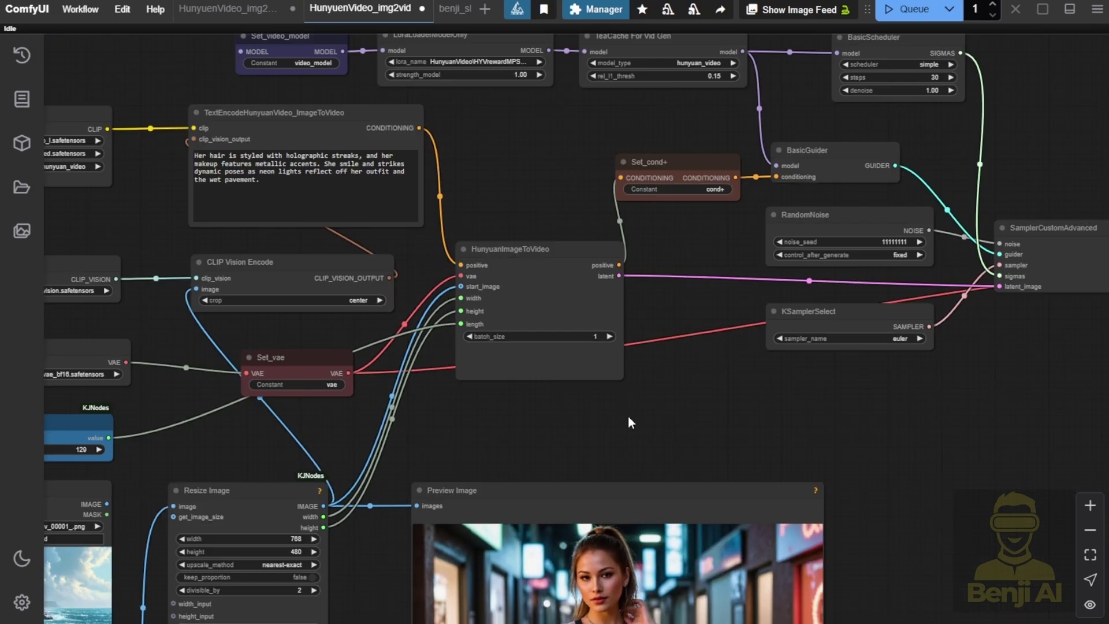
drag(629, 418, 728, 423)
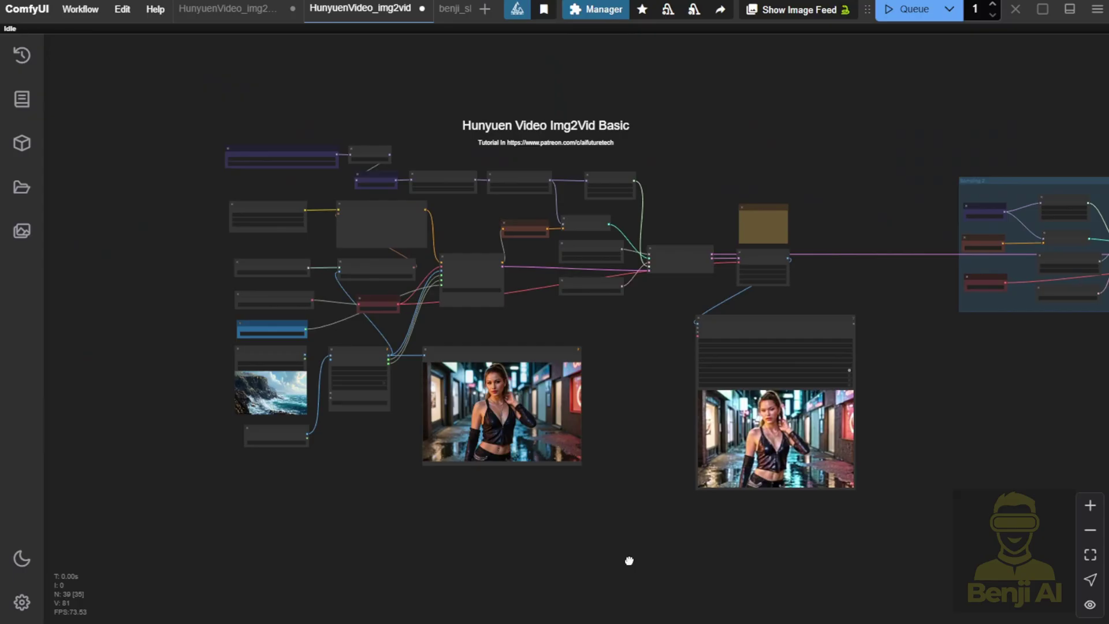
- Bring the image-loading nodes into view and enlarge the Load Image node showing the sea-cliff picture
scroll(318, 439, up, 4)
scroll(316, 455, up, 5)
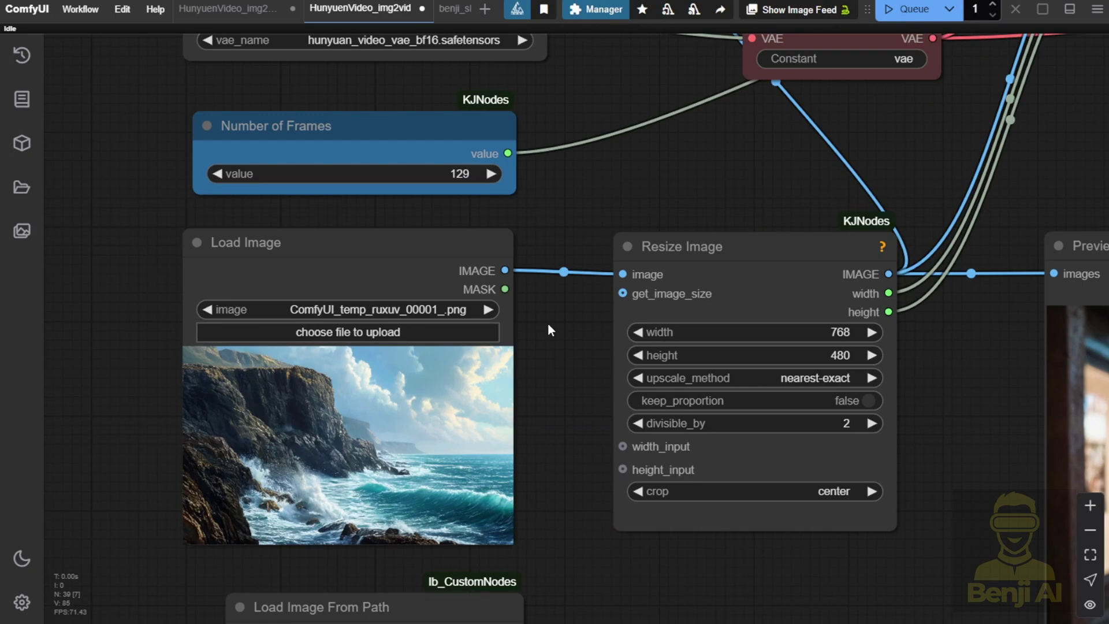
drag(548, 328, 615, 303)
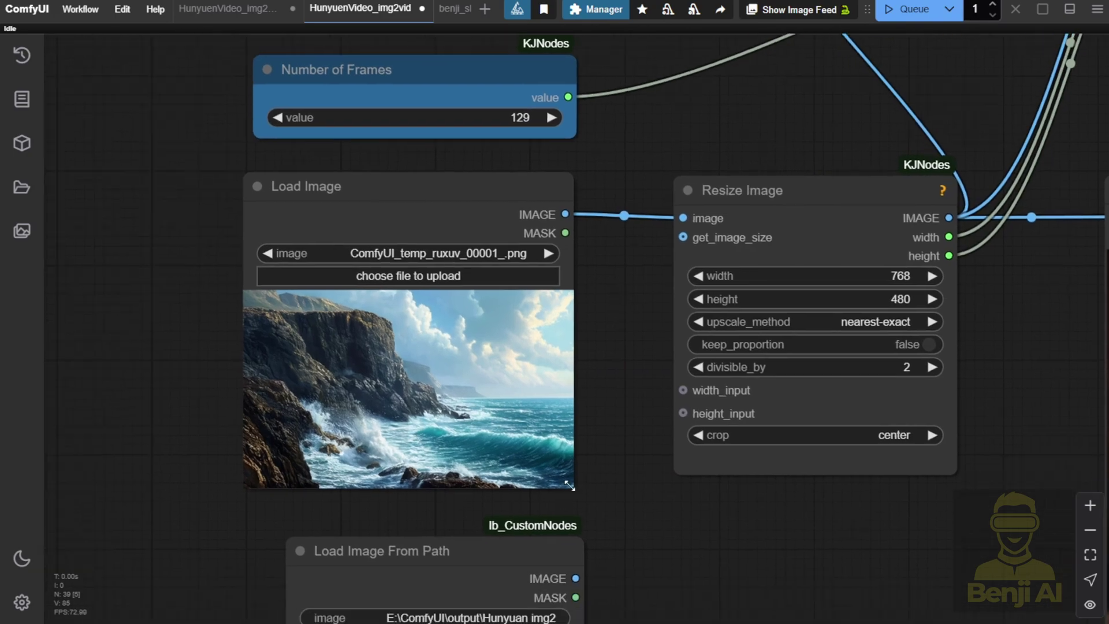
drag(574, 490, 627, 513)
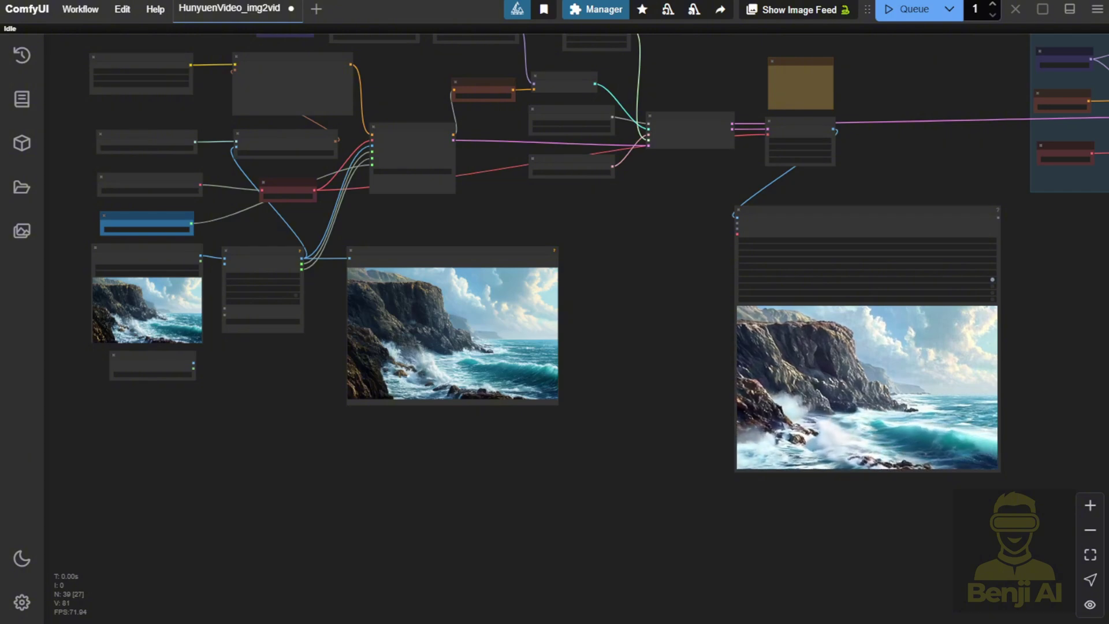
scroll(522, 481, up, 2)
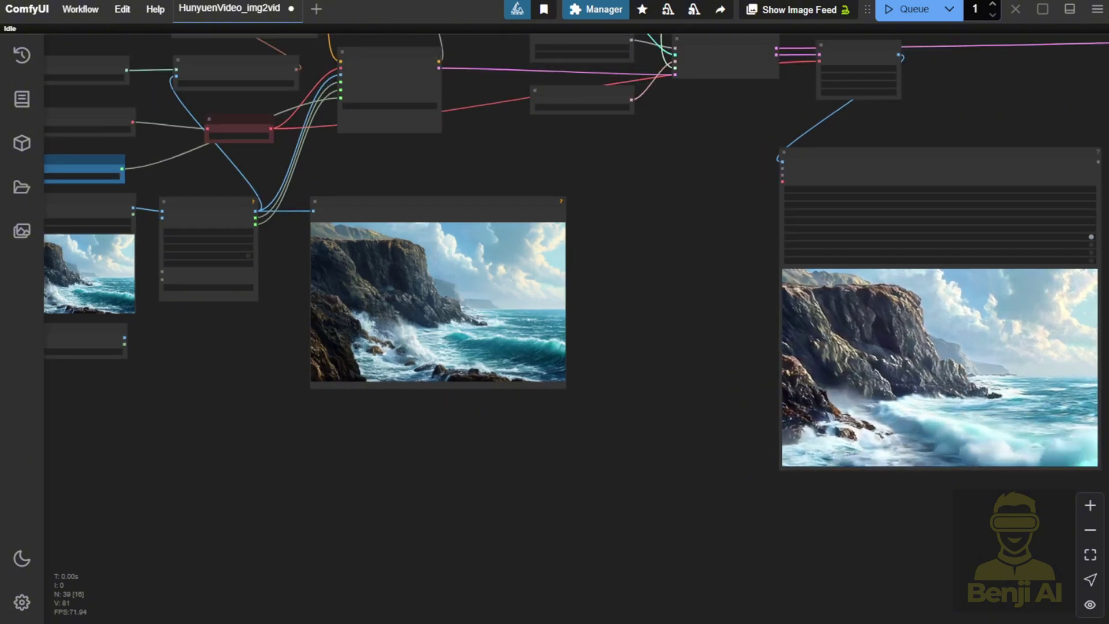
drag(296, 445, 550, 511)
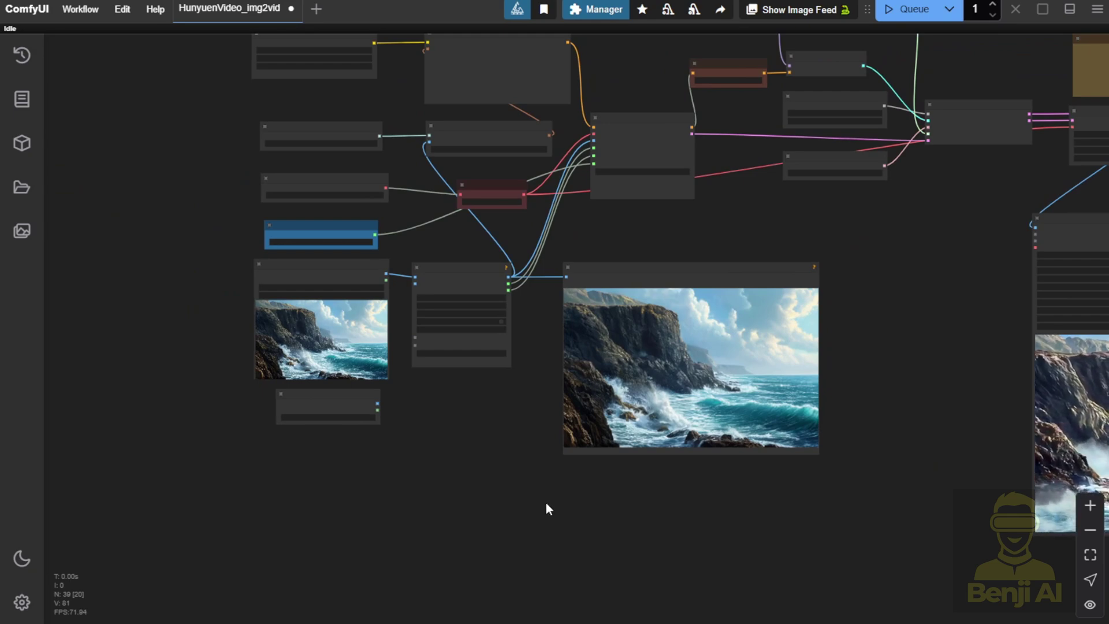
- Centre the view on the seascape Video Combine output node
drag(768, 231, 621, 206)
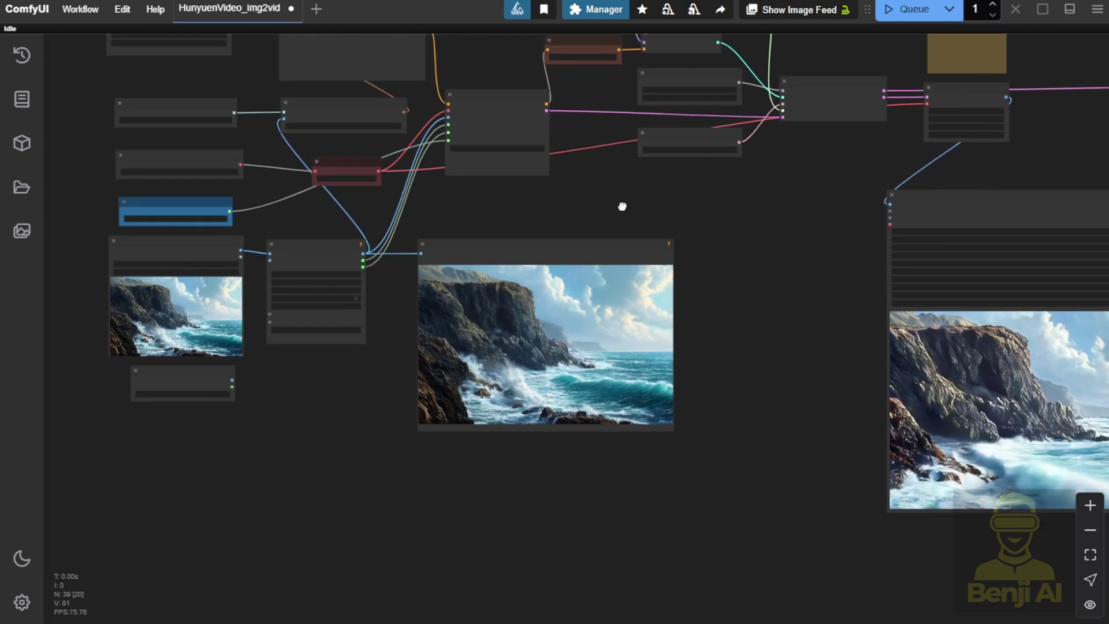
drag(741, 310, 461, 250)
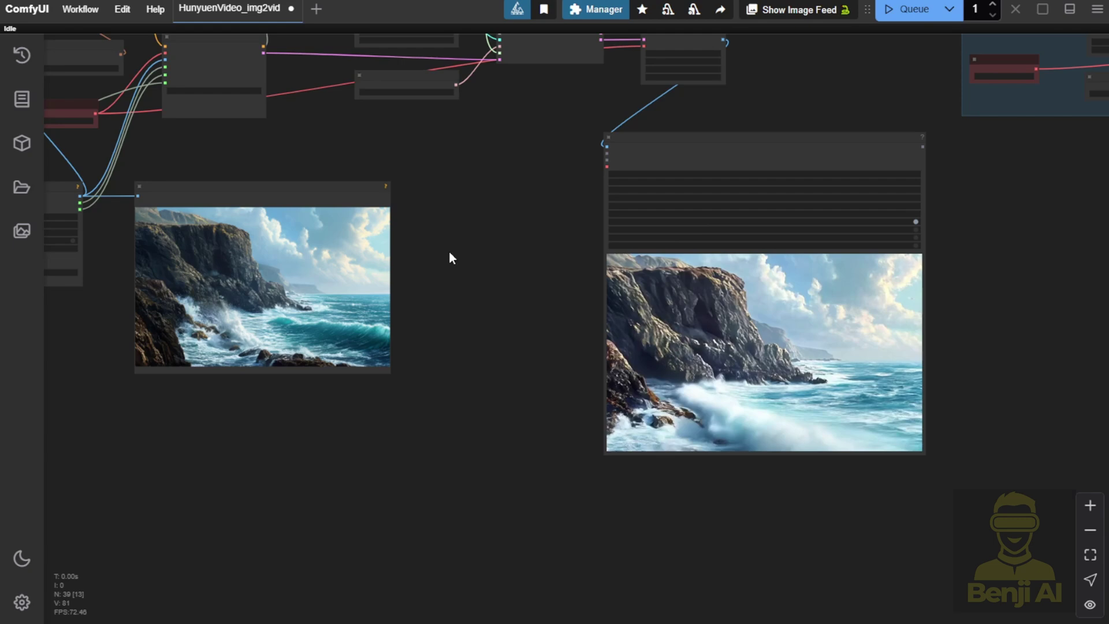
drag(450, 145, 455, 146)
key(.)
scroll(255, 223, down, 4)
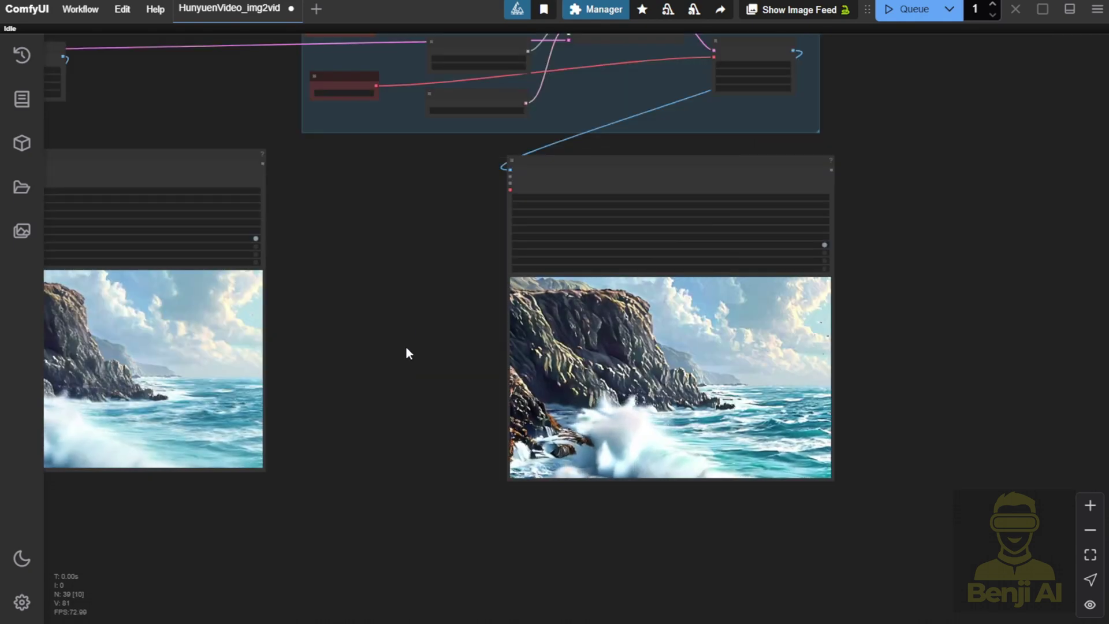
- Reposition the second-sampling preview and move the first-pass preview next to it
drag(406, 353, 468, 423)
scroll(449, 453, down, 1)
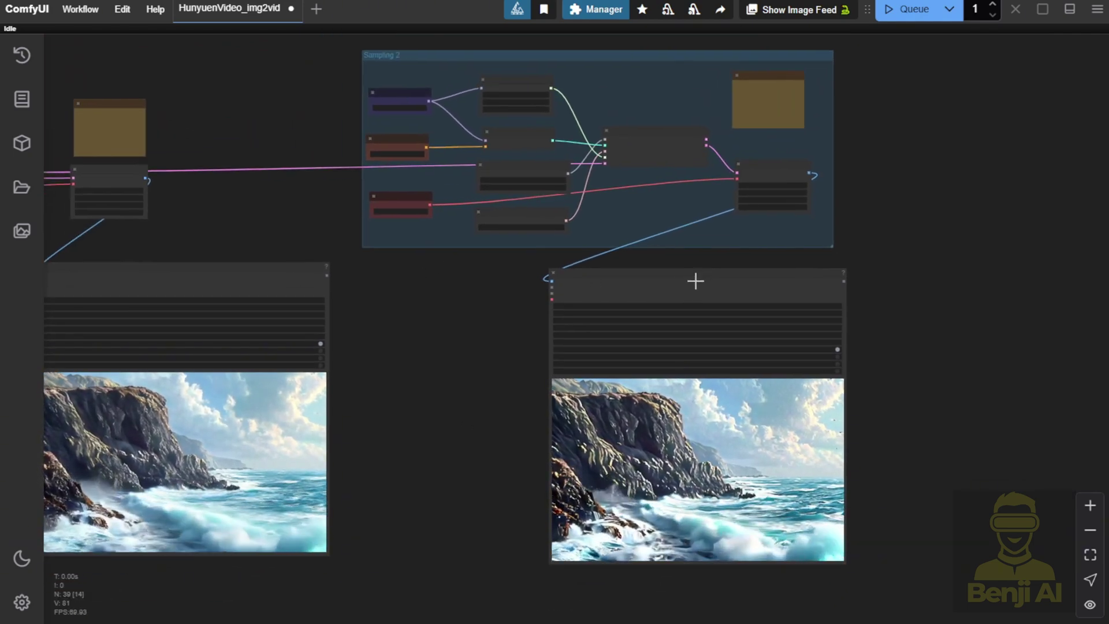
drag(702, 275, 706, 265)
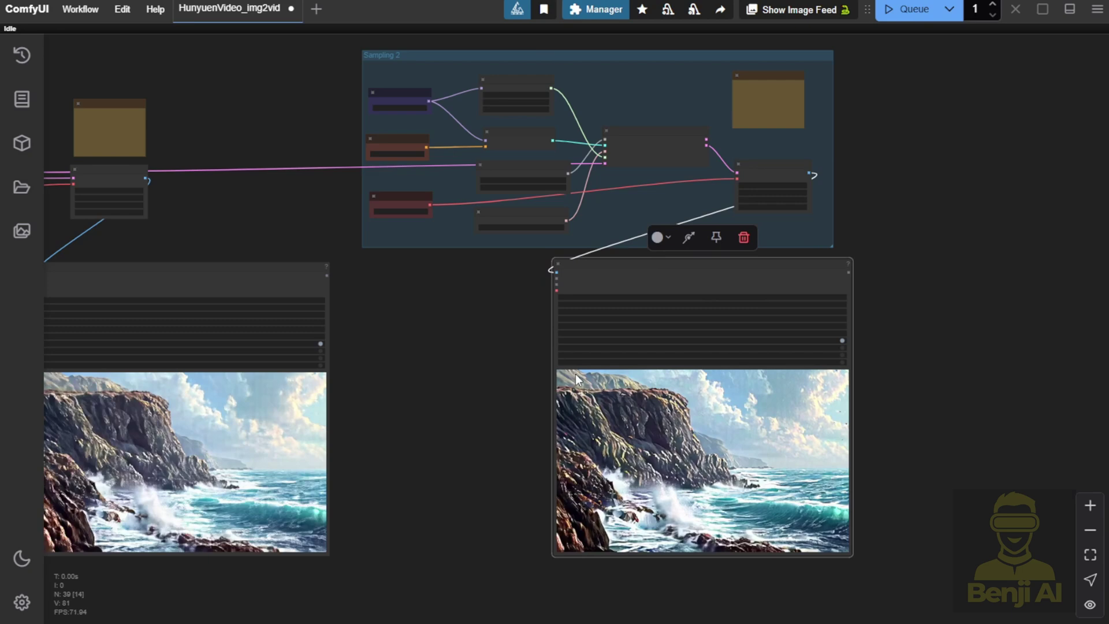
scroll(480, 469, up, 3)
drag(481, 469, 600, 421)
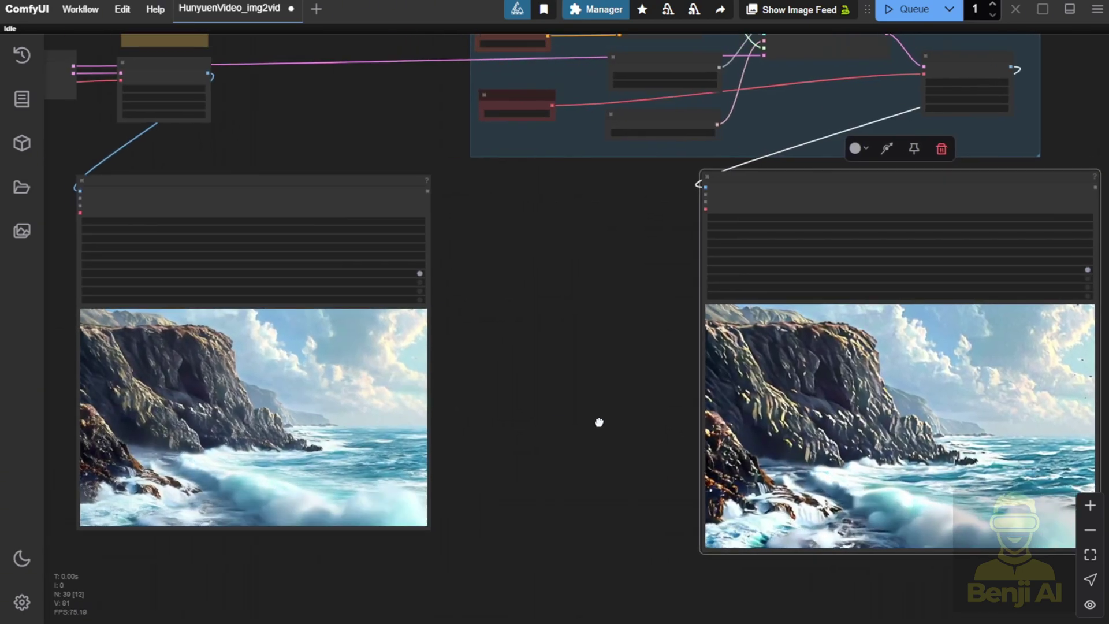
drag(369, 183, 583, 199)
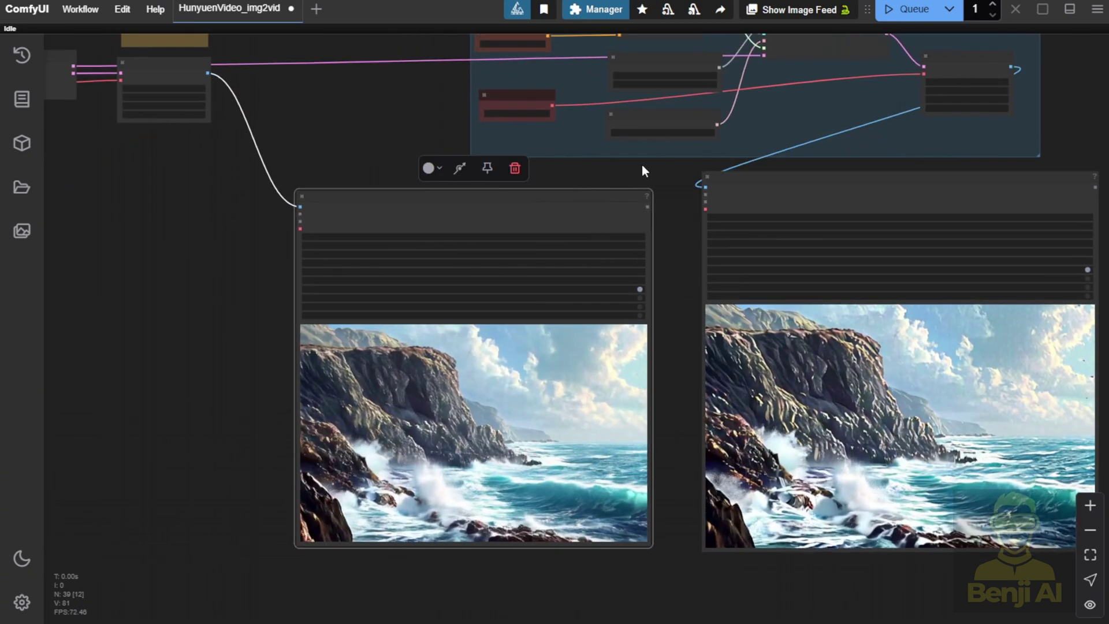
- Frame both seascape previews and shift the Video Combine node left into place
drag(660, 170, 528, 153)
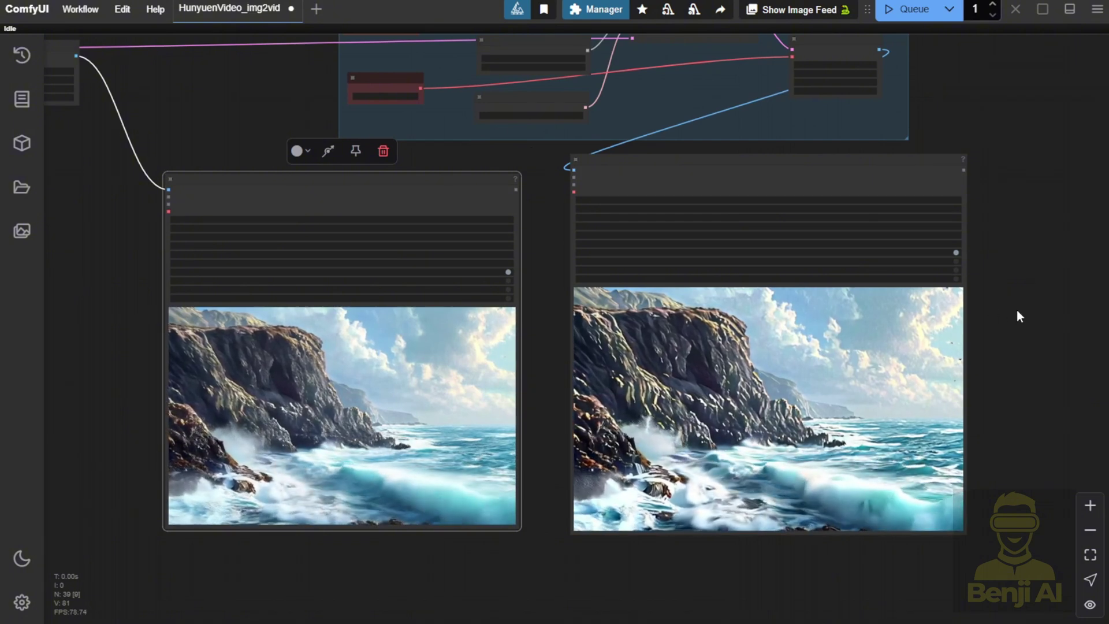
scroll(1029, 304, down, 1)
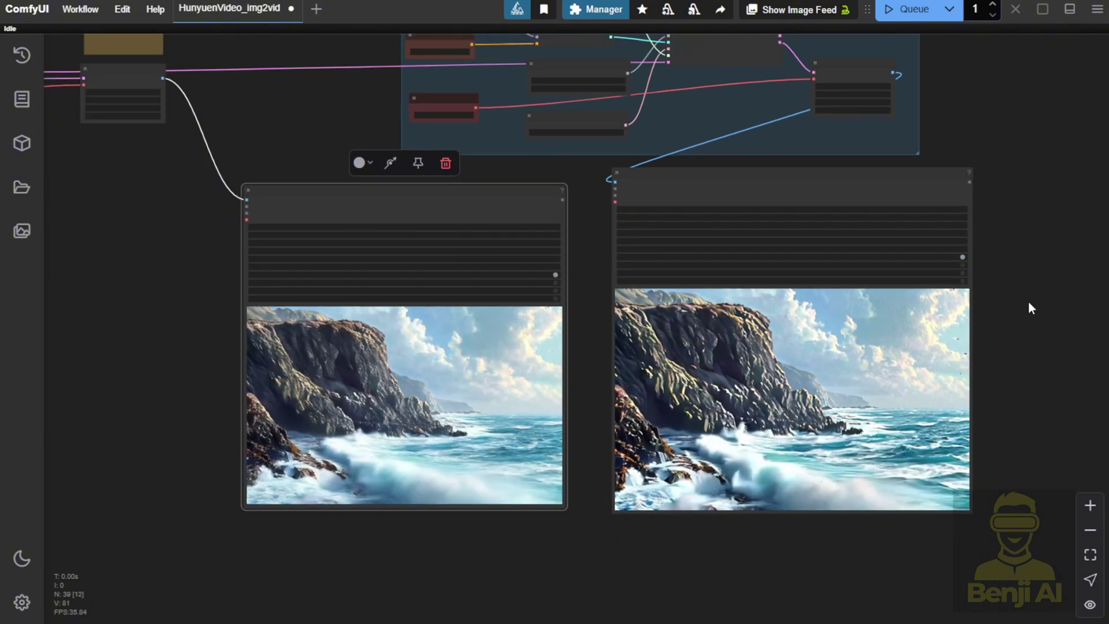
drag(1028, 304, 931, 311)
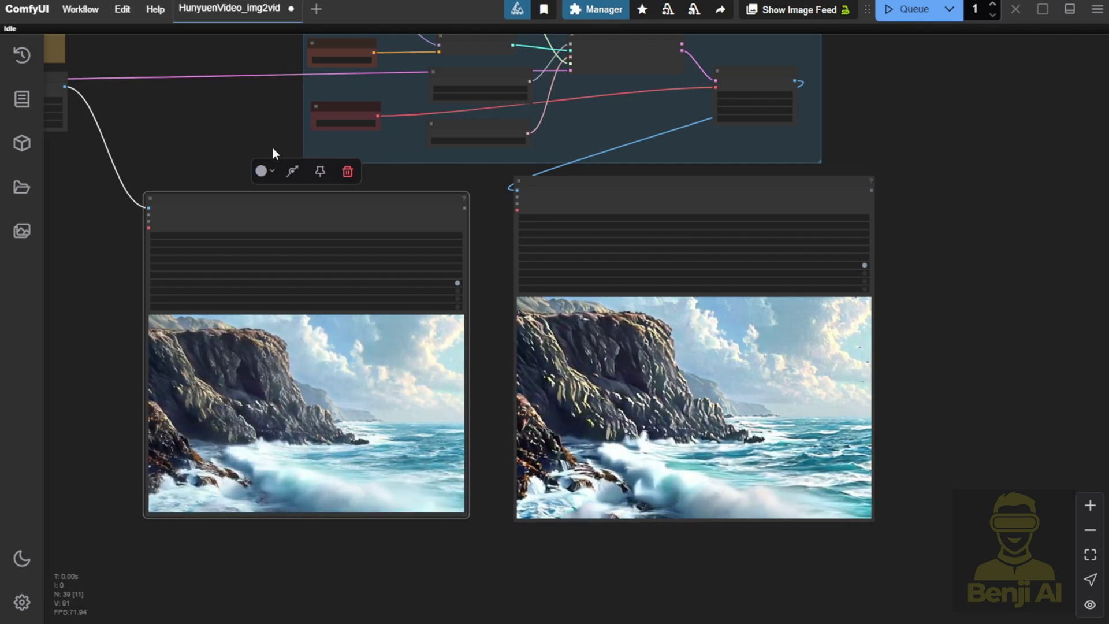
drag(203, 133, 584, 173)
drag(597, 250, 380, 222)
scroll(791, 291, down, 3)
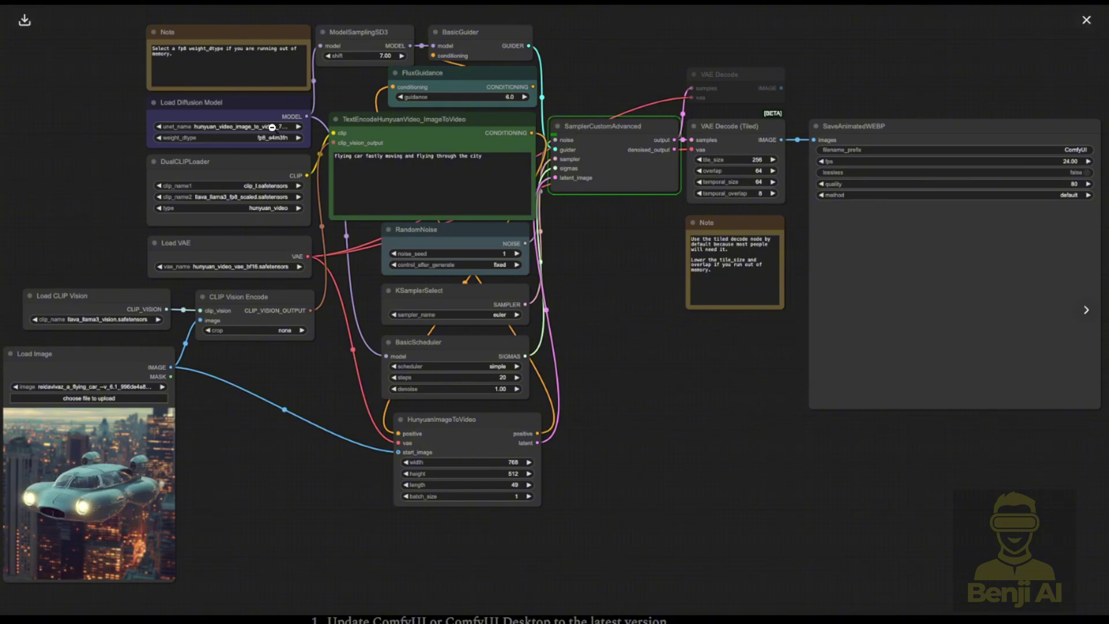
- Close and reopen the enlarged example workflow image on the HunyuanVideo I2V blog post
click(272, 127)
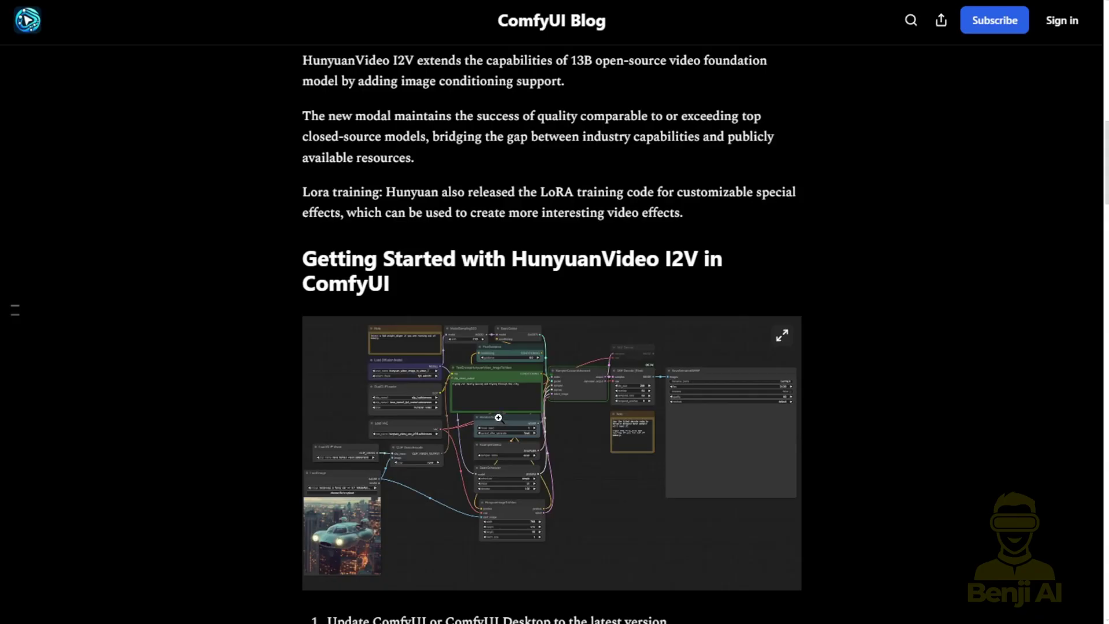
click(473, 375)
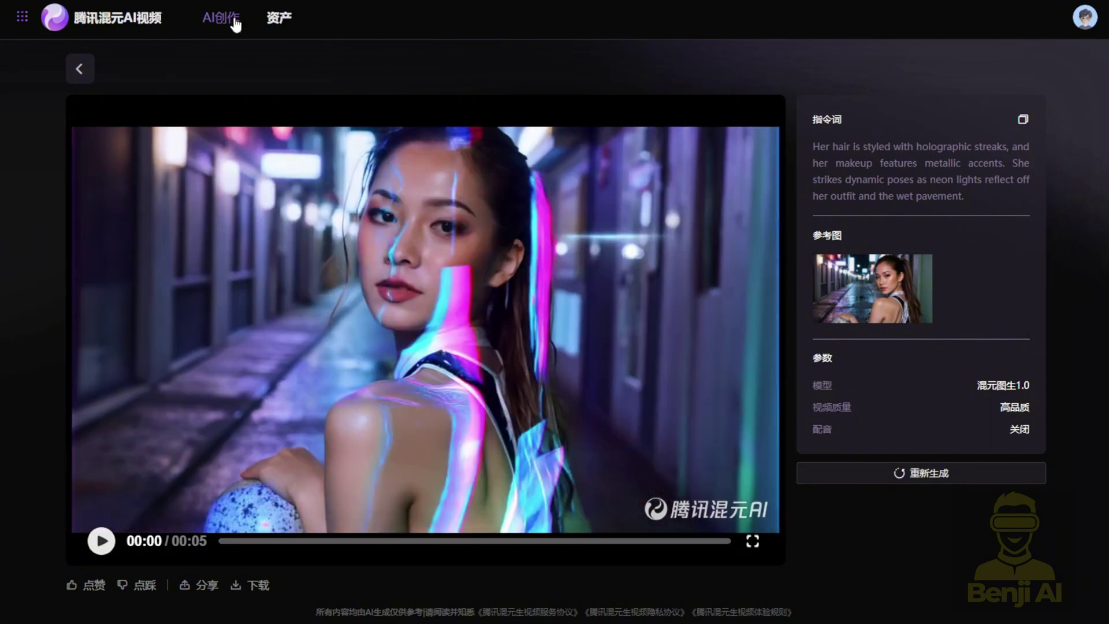
- Go to the AI创作 page and scrub forward through the official five-second neon-alley video
click(231, 20)
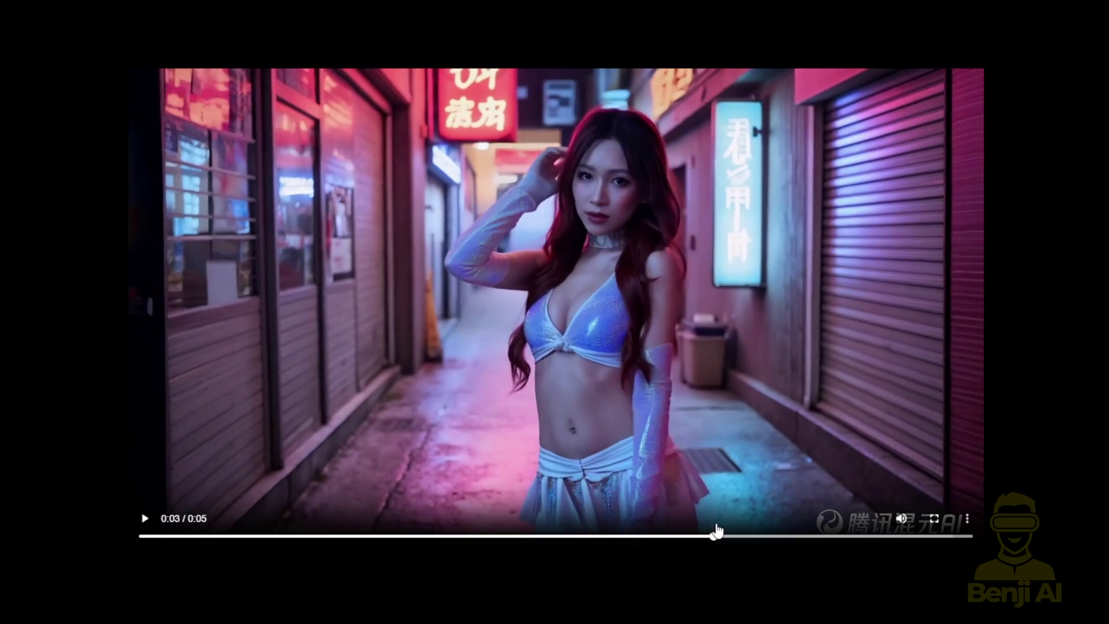
drag(717, 532, 740, 531)
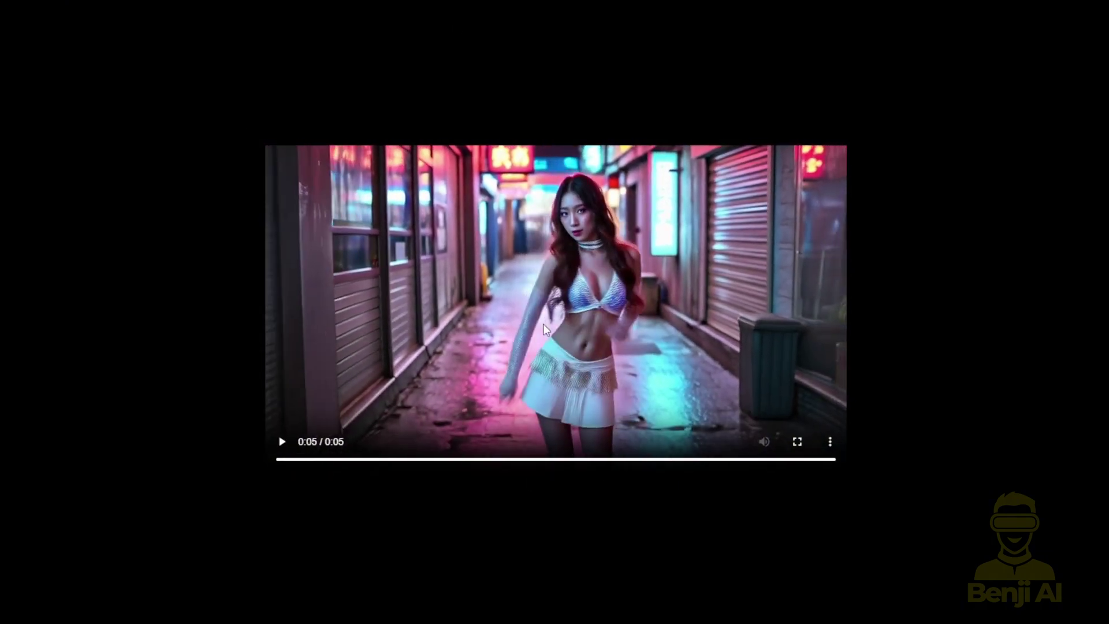
- Replay the neon-alley clip, seek near the start, pause at 0:03, then play it to the end
click(283, 444)
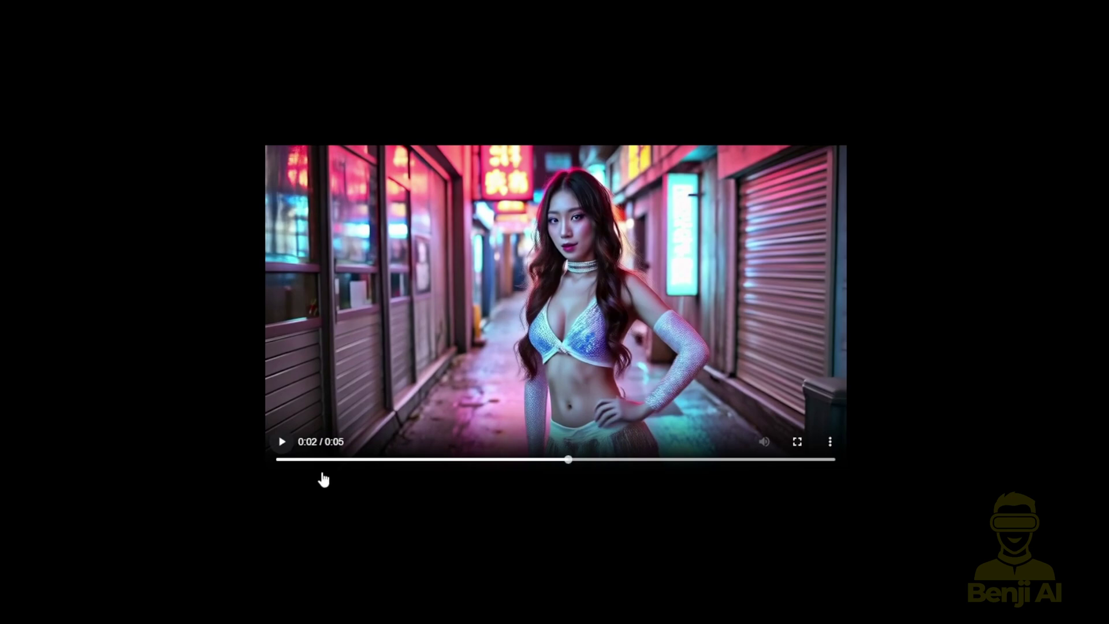
click(425, 460)
click(282, 443)
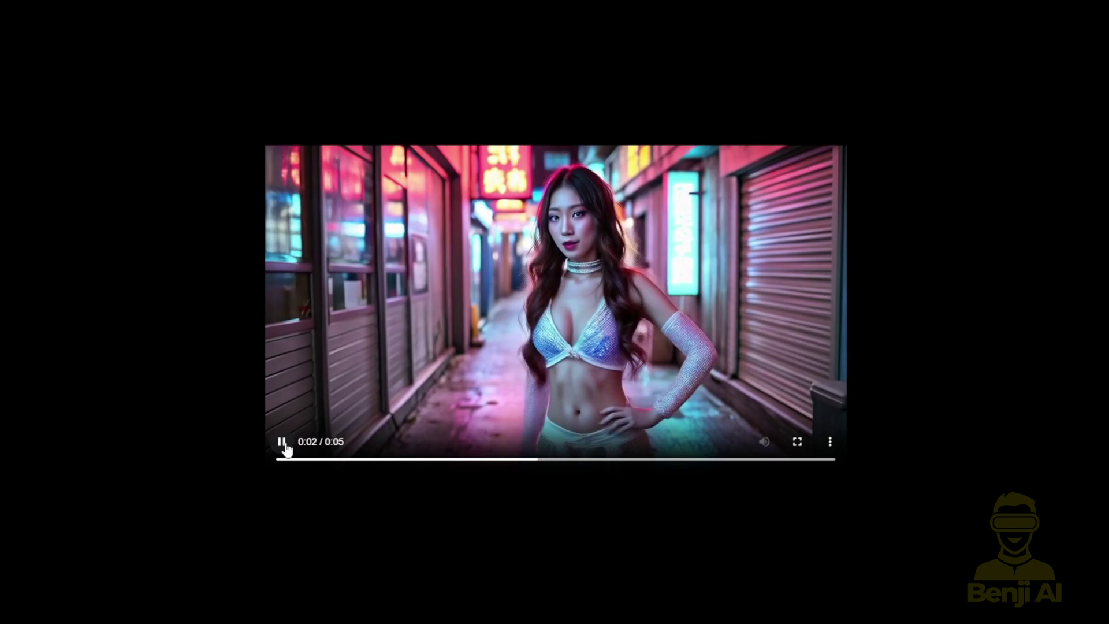
click(282, 443)
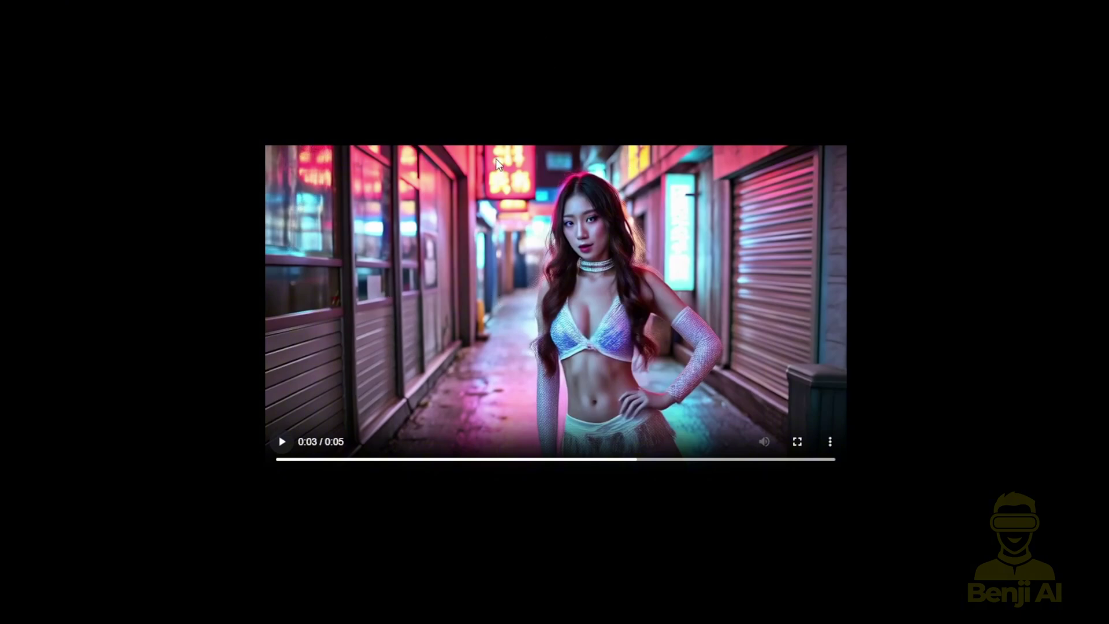
click(282, 444)
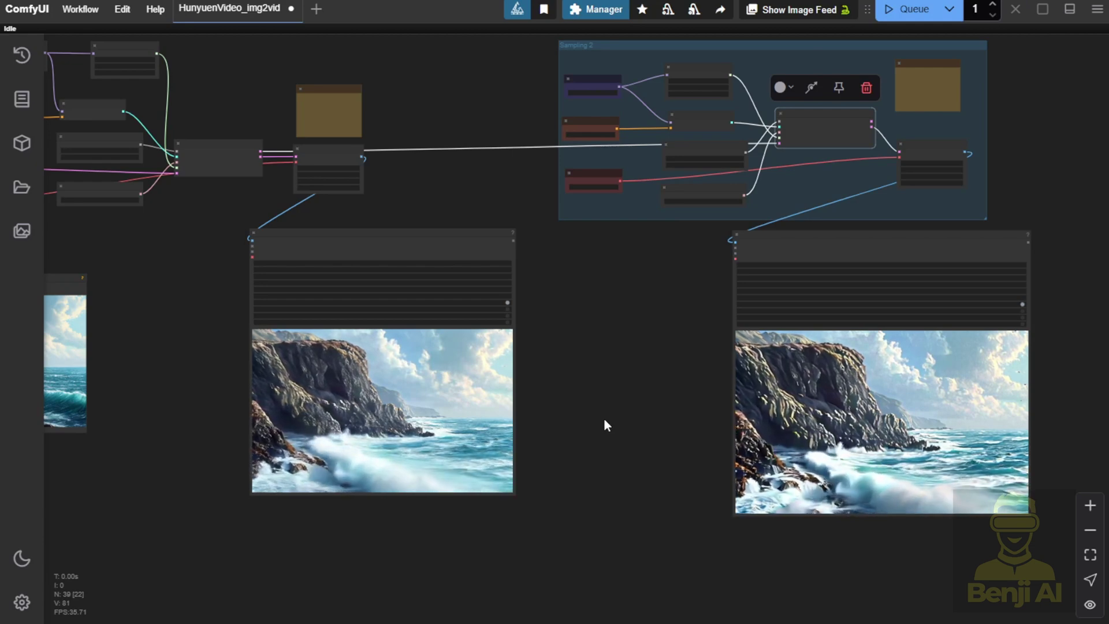
- Zoom in and centre the view on the first-pass and Sampling 2 seascape video previews
scroll(604, 418, up, 1)
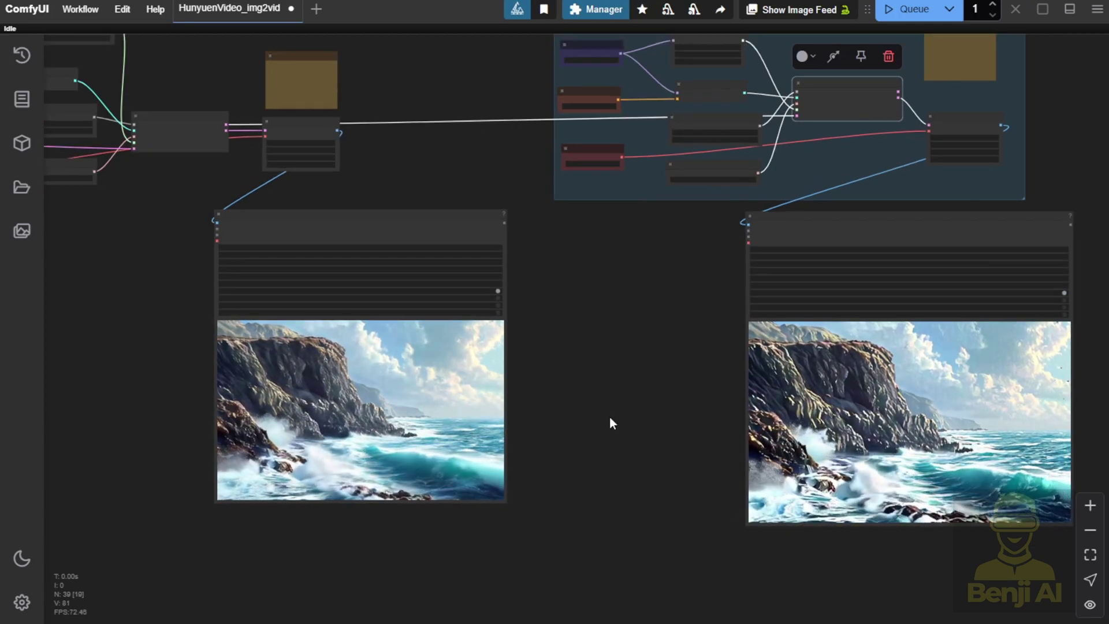
drag(611, 423, 572, 402)
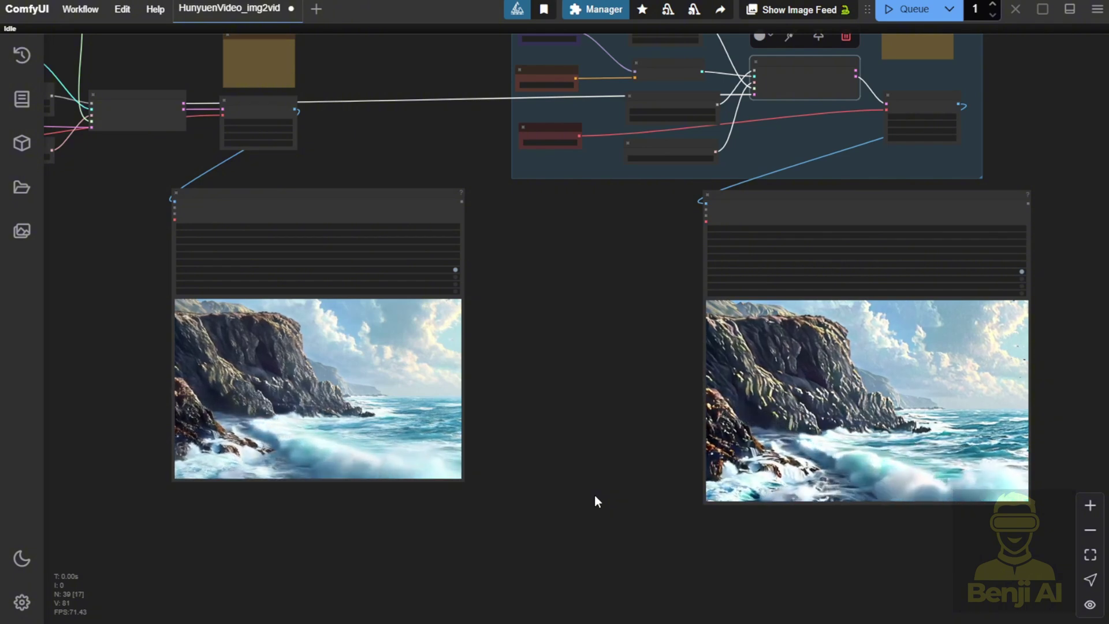
scroll(596, 501, up, 1)
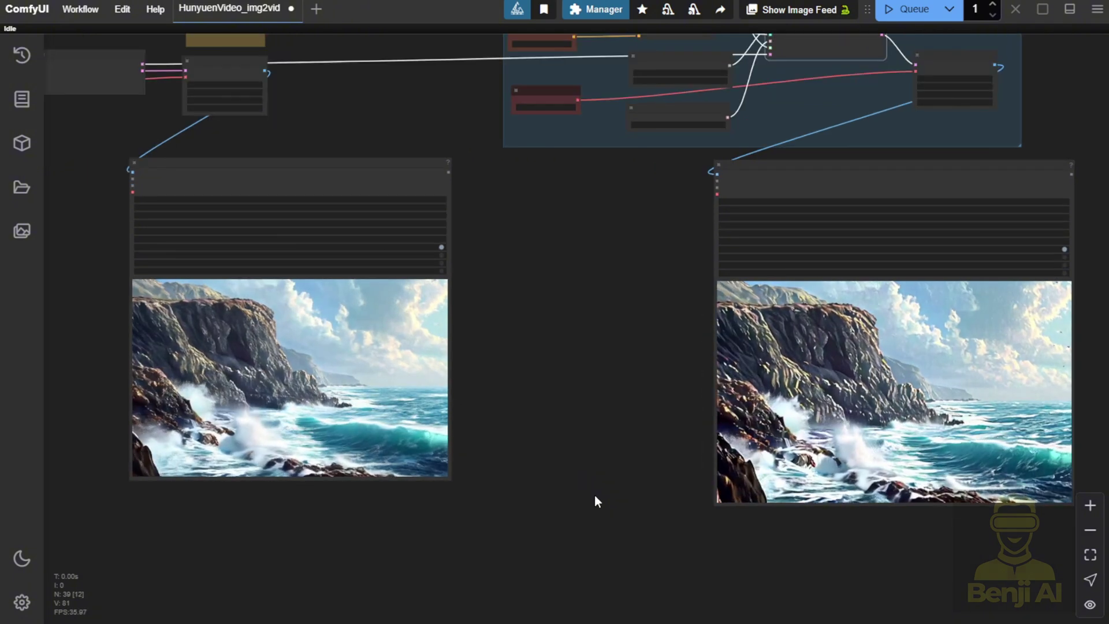